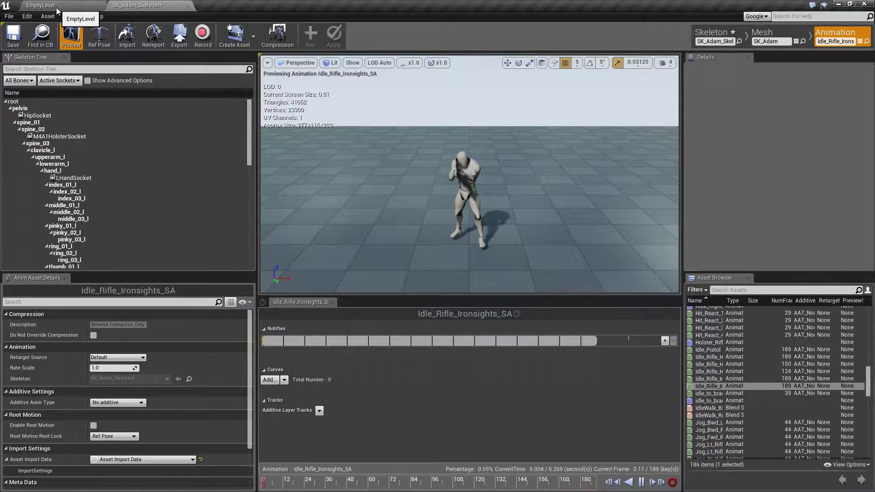
# Return to the EmptyLevel editor, clear the ironsight idle search, and expand the Imports folder
pyautogui.click(57, 7)
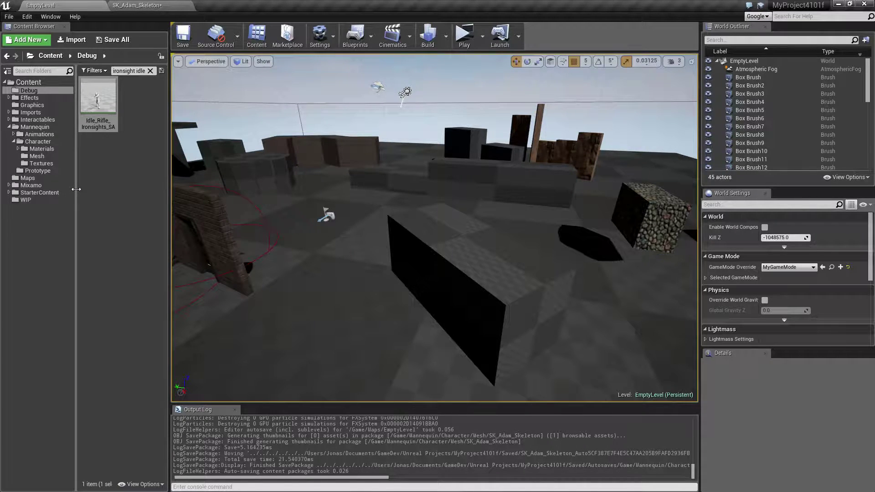
pyautogui.click(150, 70)
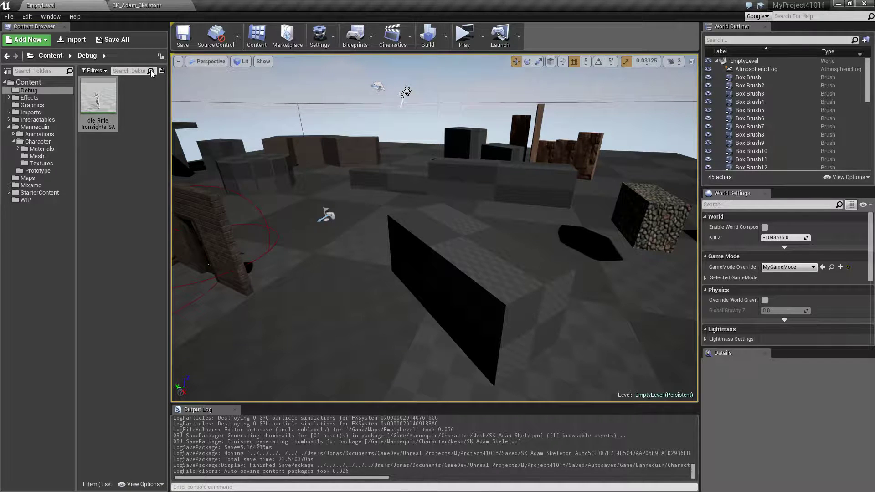
pyautogui.click(9, 113)
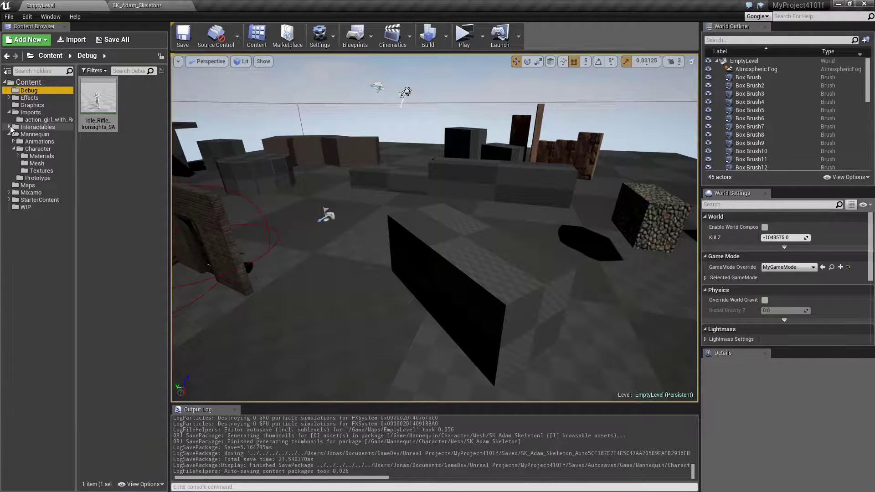
# Open SM_m4a1 from Interactables > Weapons > M4A1 in the Static Mesh Editor, then return to EmptyLevel
pyautogui.click(11, 128)
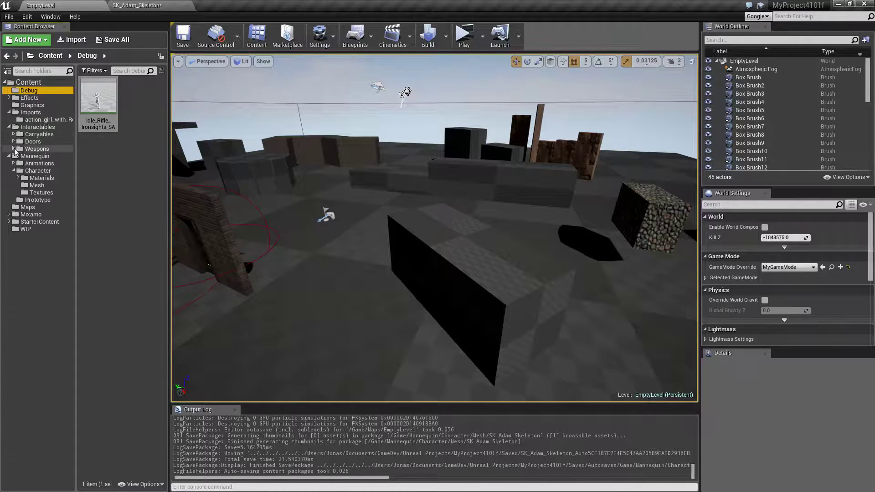
pyautogui.click(12, 149)
pyautogui.click(36, 163)
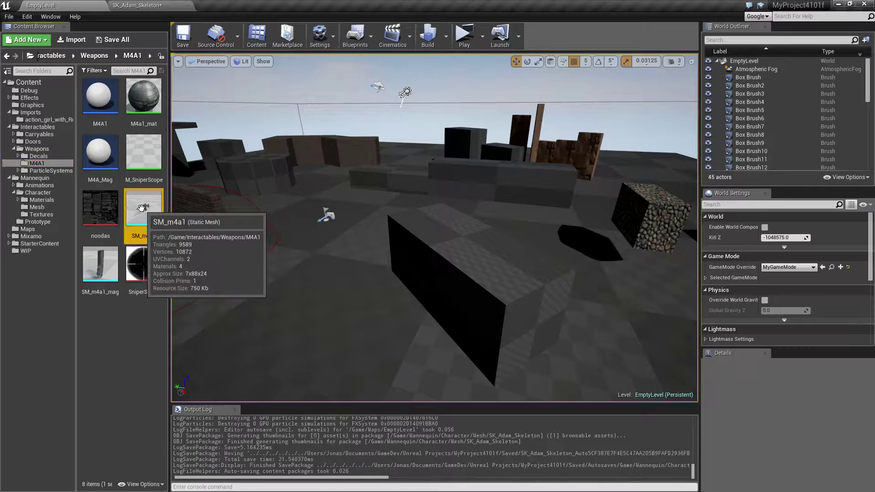
pyautogui.doubleClick(145, 209)
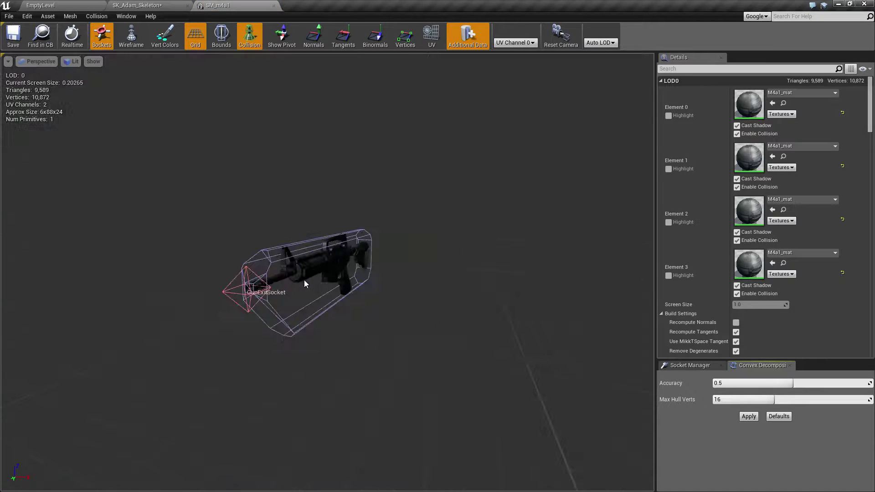
pyautogui.click(51, 8)
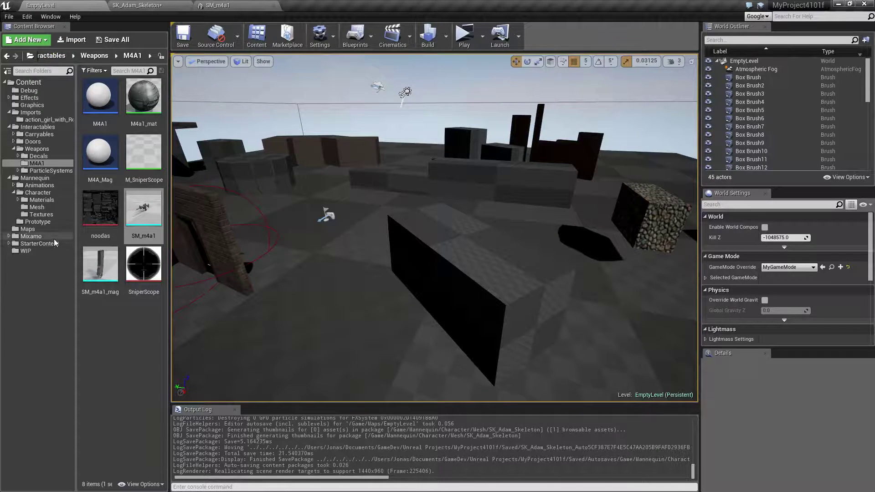
# Export SM_m4a1 through Asset Actions as SM_m4a1.FBX into the tut3 folder
pyautogui.rightClick(146, 213)
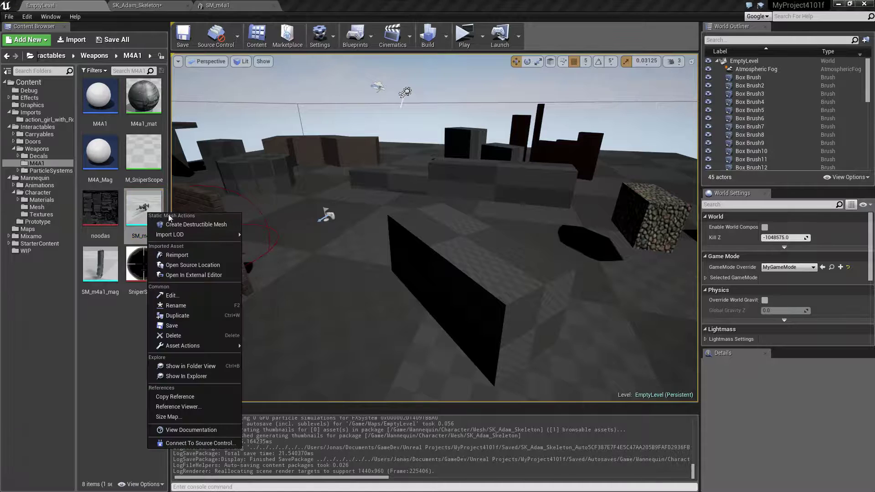
pyautogui.moveTo(183, 345)
pyautogui.click(262, 388)
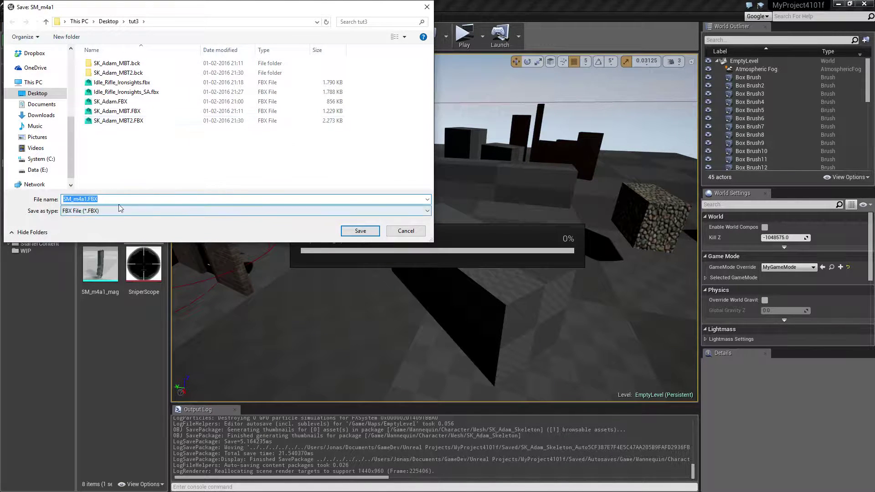
pyautogui.click(361, 231)
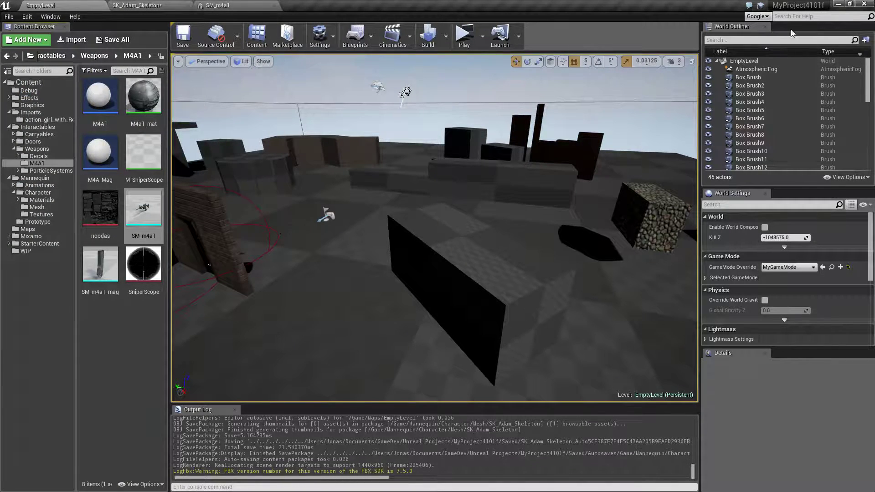
# Minimize Unreal Engine and bring up MotionBuilder's File menu
pyautogui.click(839, 5)
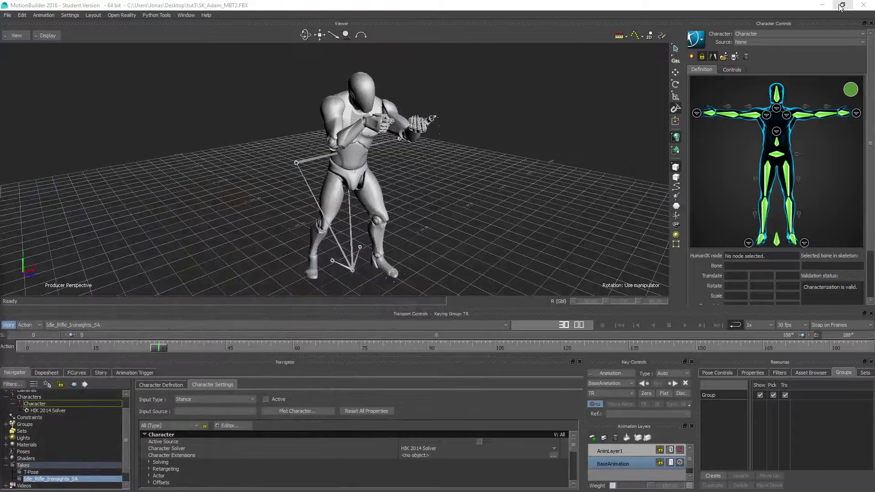
pyautogui.click(8, 15)
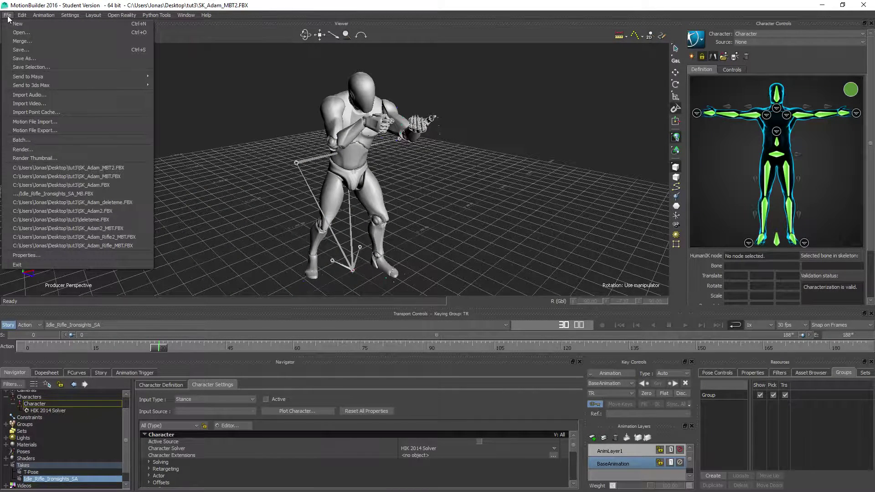
# Merge SM_m4a1.FBX into the scene with Import unchecked for Unreal Take
pyautogui.click(27, 41)
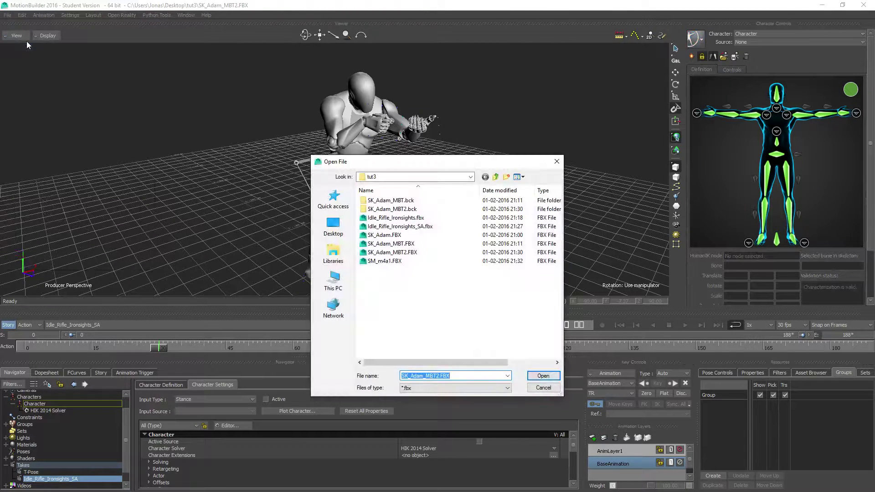
pyautogui.click(386, 263)
pyautogui.click(542, 375)
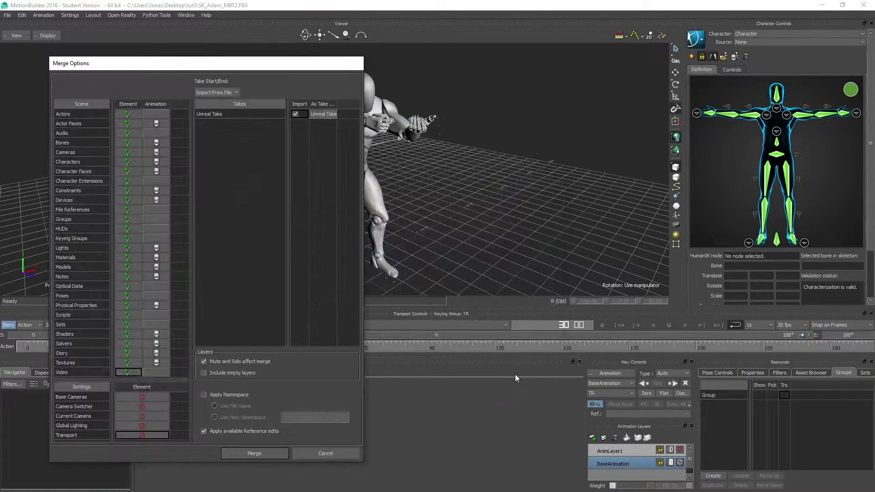
pyautogui.click(296, 114)
pyautogui.click(250, 456)
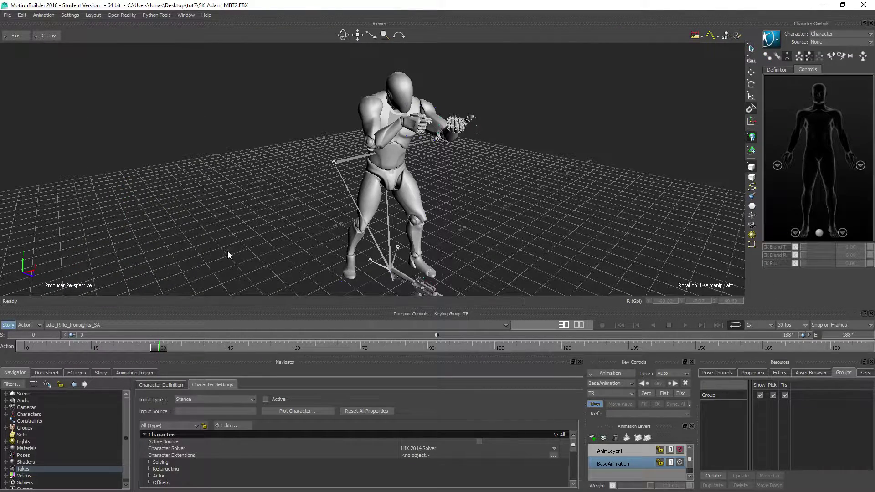
# Orbit the viewer to find the rifle at the character's feet and select it
pyautogui.moveTo(325, 263)
pyautogui.mouseDown()
pyautogui.moveTo(328, 250)
pyautogui.moveTo(374, 286)
pyautogui.mouseUp()
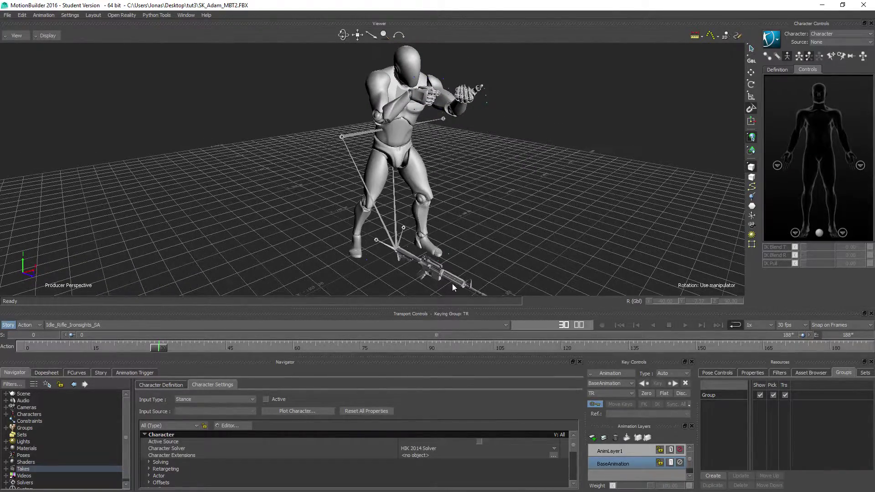
pyautogui.click(438, 269)
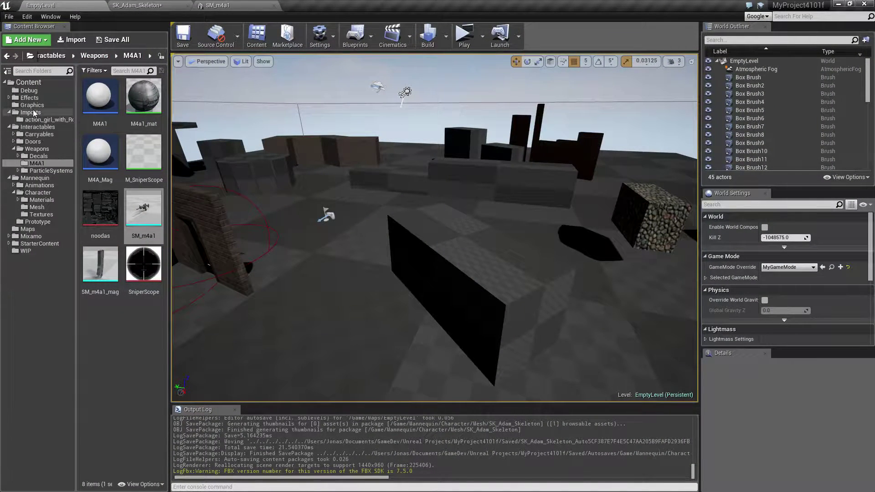
# Search for the ironsight idle animation and open Idle_Rifle_Ironsights from the Mannequin folder
pyautogui.click(31, 113)
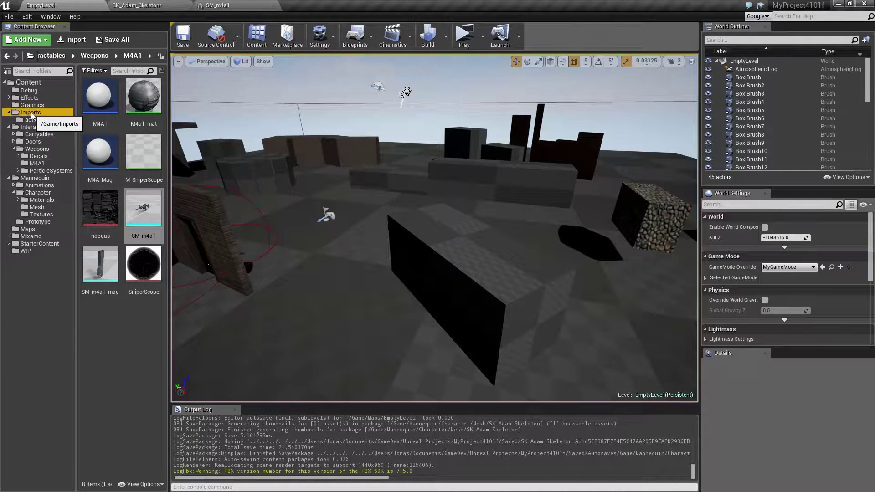
pyautogui.click(122, 71)
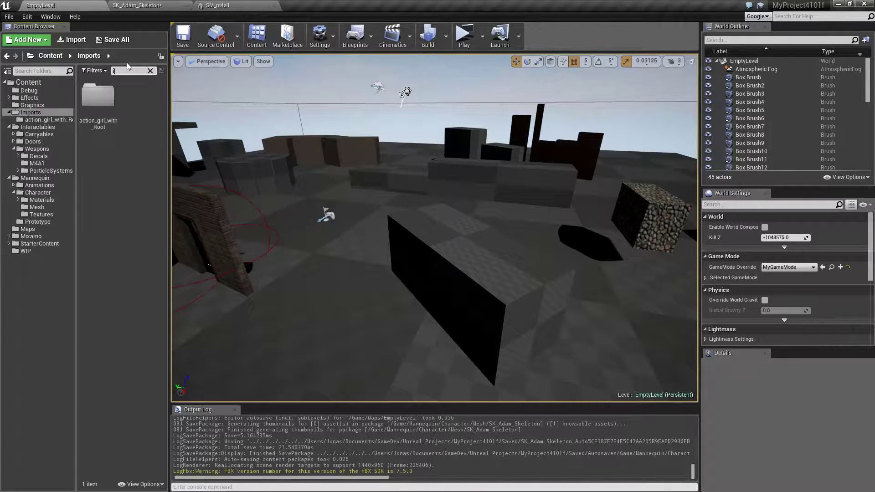
pyautogui.write('iron')
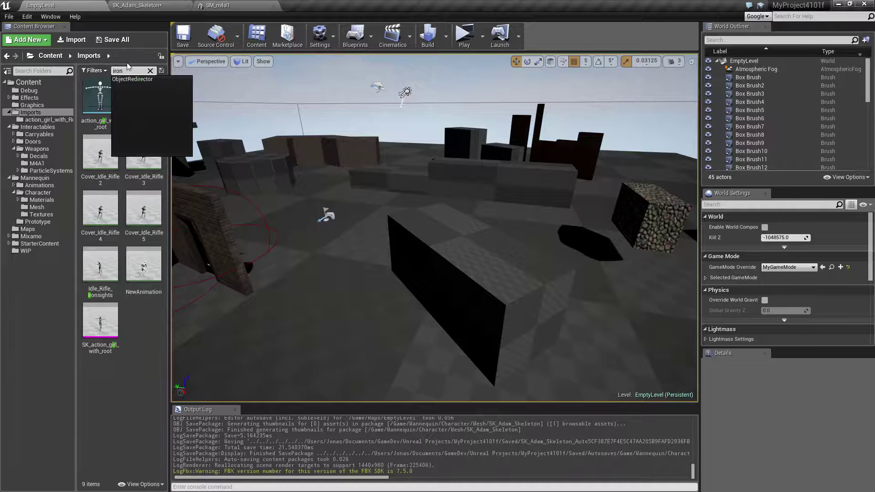
pyautogui.write(' idle')
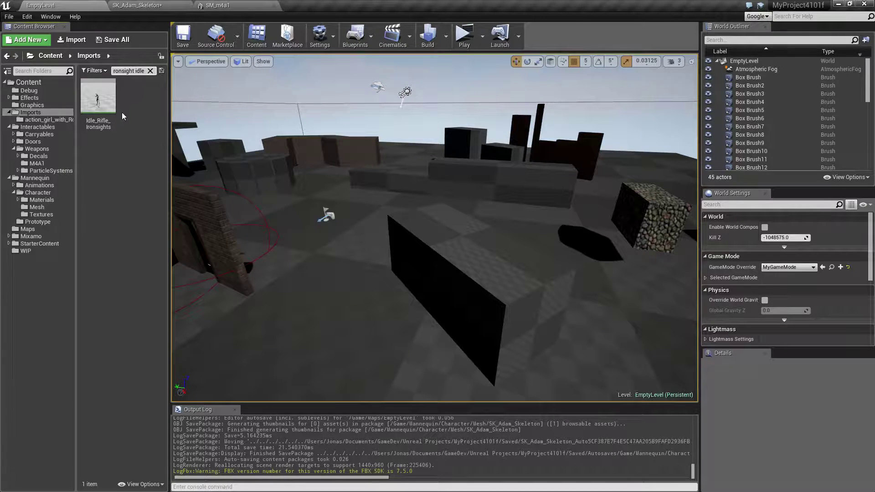
pyautogui.click(98, 102)
pyautogui.doubleClick(97, 103)
pyautogui.click(40, 5)
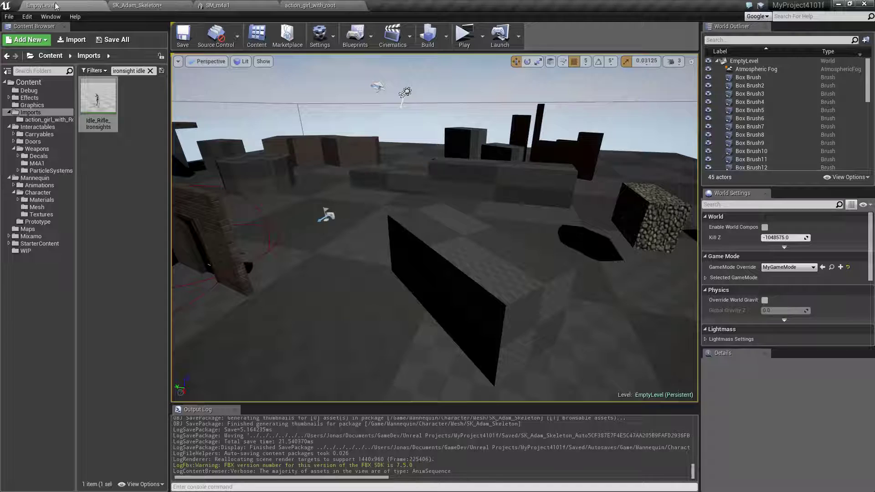
pyautogui.click(34, 127)
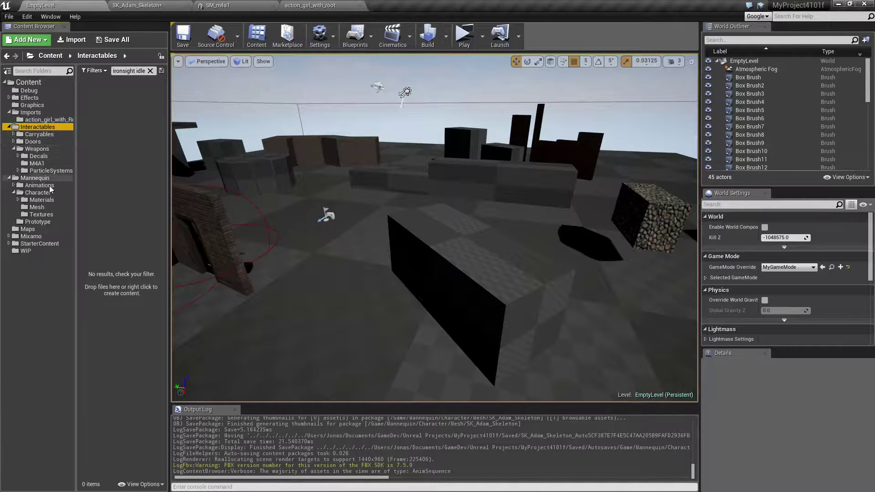
pyautogui.click(35, 178)
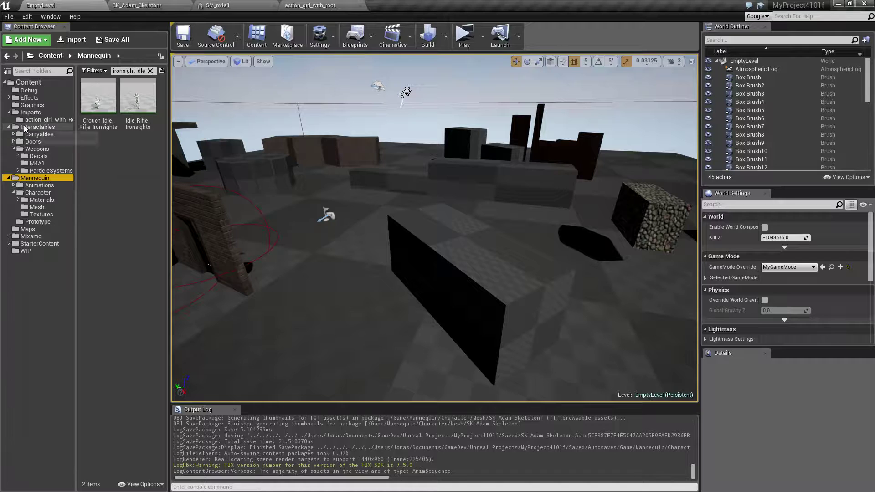
pyautogui.doubleClick(138, 100)
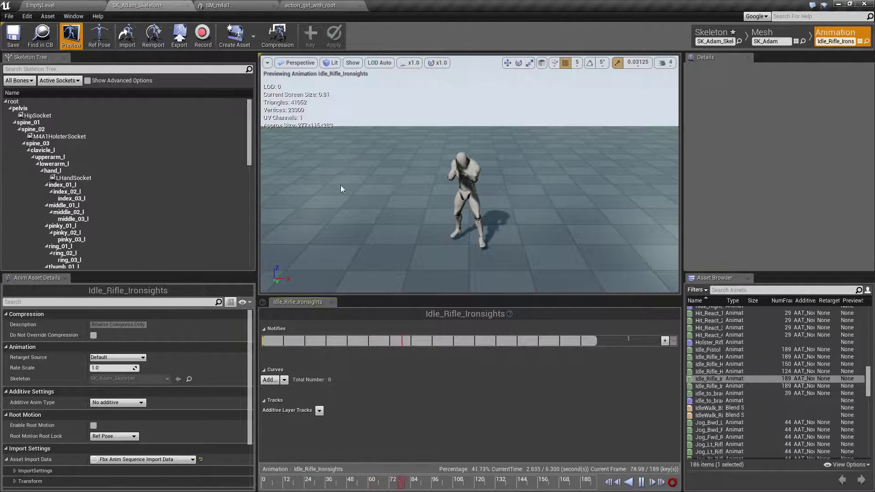
pyautogui.click(641, 482)
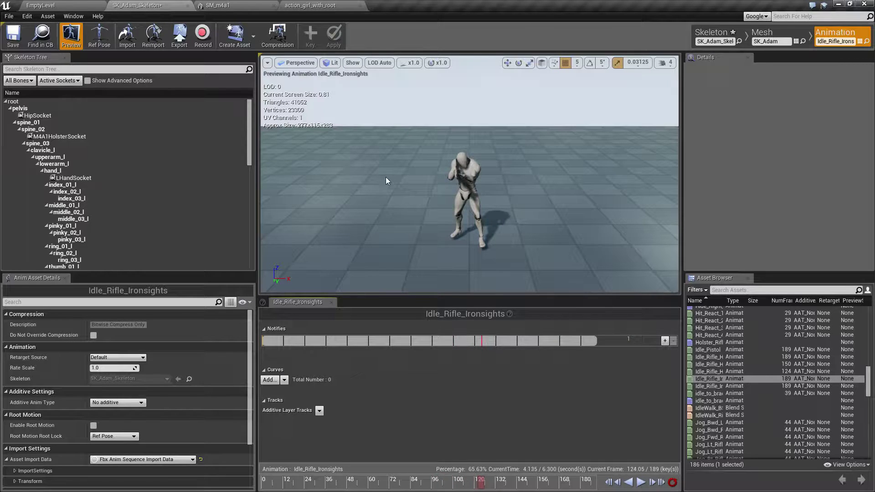
pyautogui.moveTo(479, 219); pyautogui.dragTo(438, 199, button='right')
pyautogui.moveTo(470, 218); pyautogui.dragTo(470, 171)
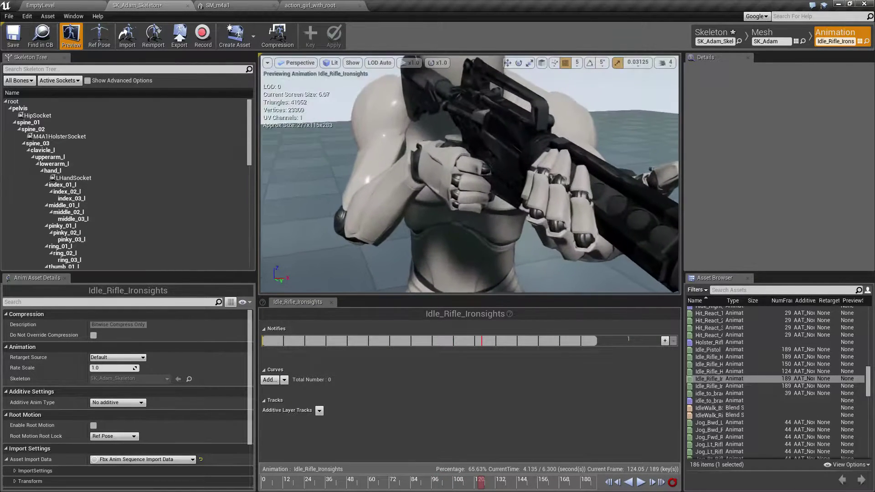
pyautogui.moveTo(469, 205); pyautogui.dragTo(411, 199)
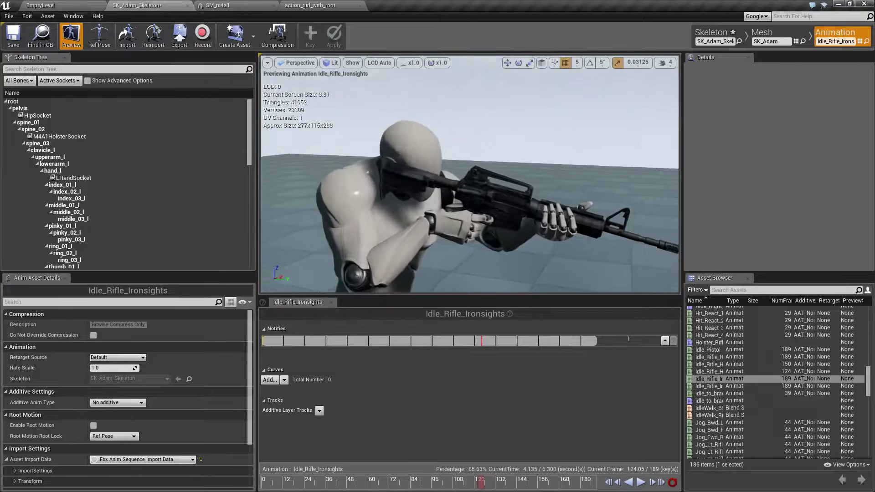
pyautogui.moveTo(469, 205); pyautogui.dragTo(425, 232)
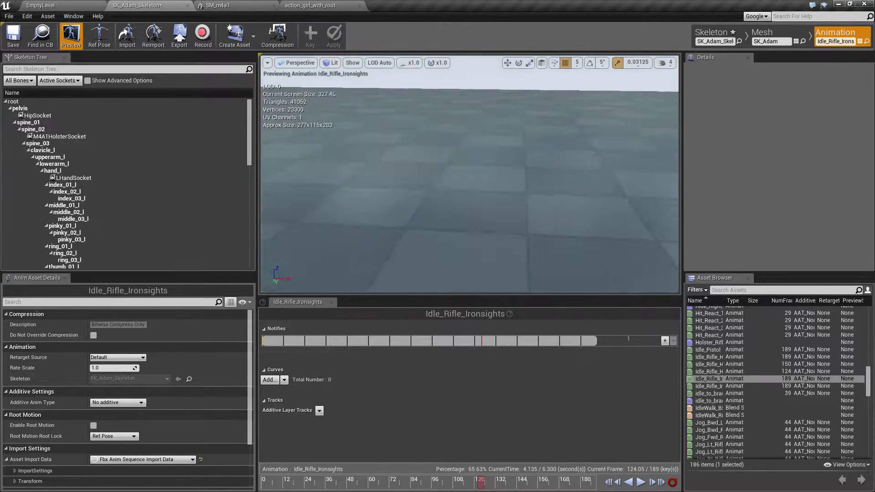
pyautogui.moveTo(469, 205); pyautogui.dragTo(438, 226)
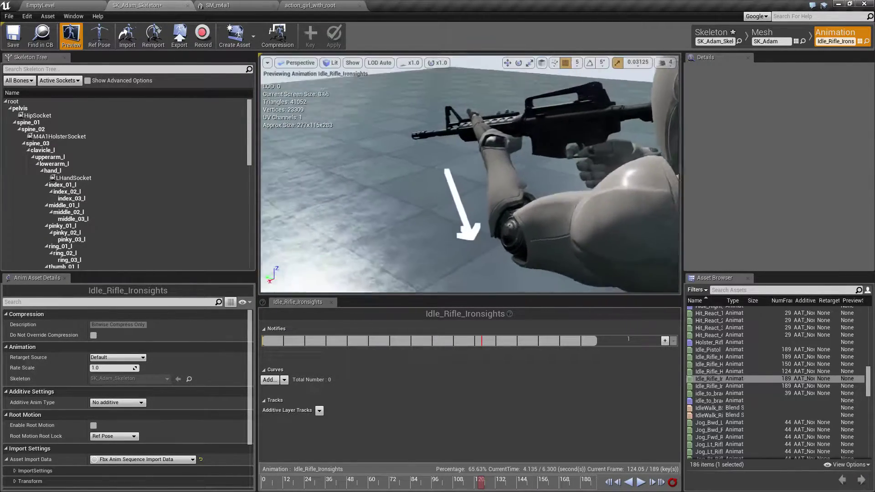
pyautogui.moveTo(369, 188); pyautogui.dragTo(369, 188)
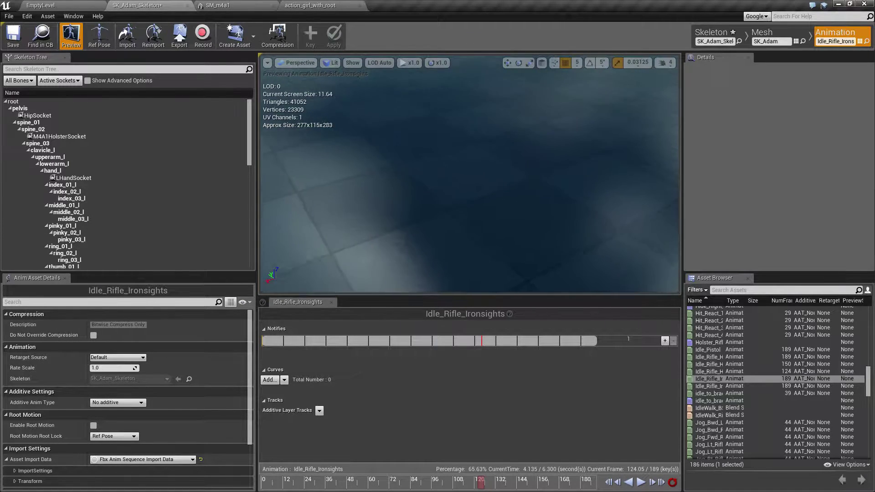
pyautogui.moveTo(446, 161); pyautogui.dragTo(446, 160)
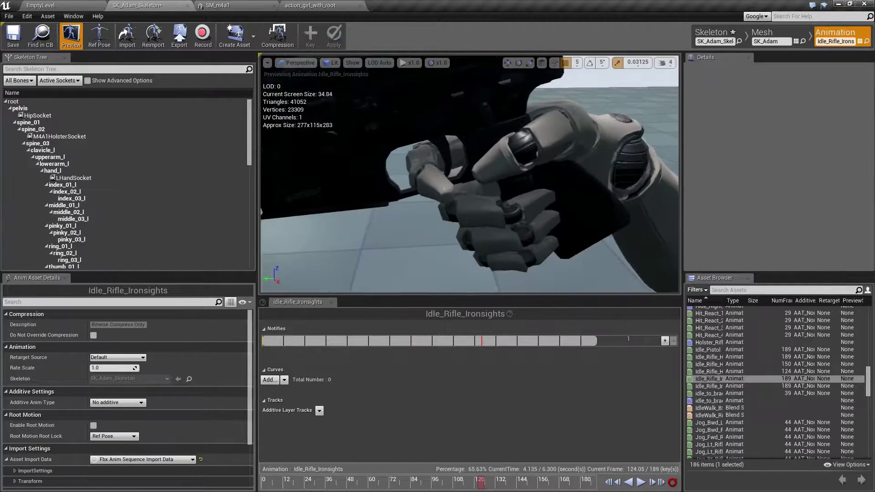
pyautogui.moveTo(447, 161); pyautogui.dragTo(445, 161)
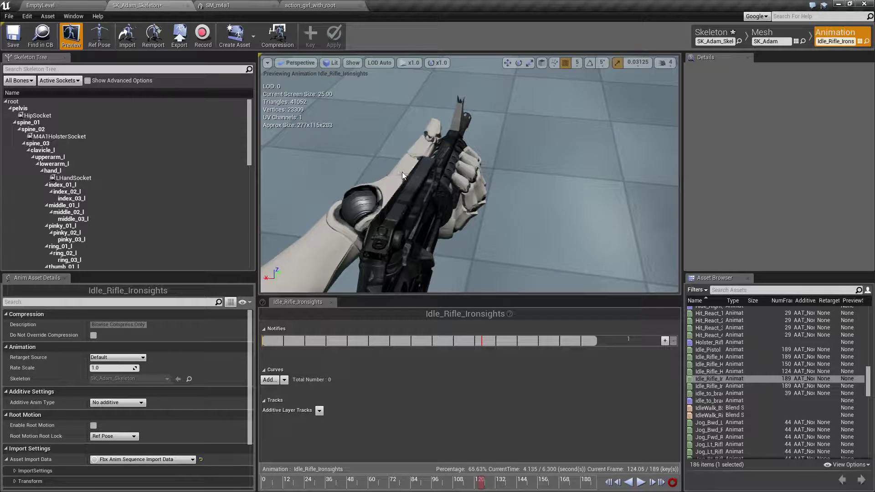
pyautogui.moveTo(402, 172); pyautogui.dragTo(402, 172)
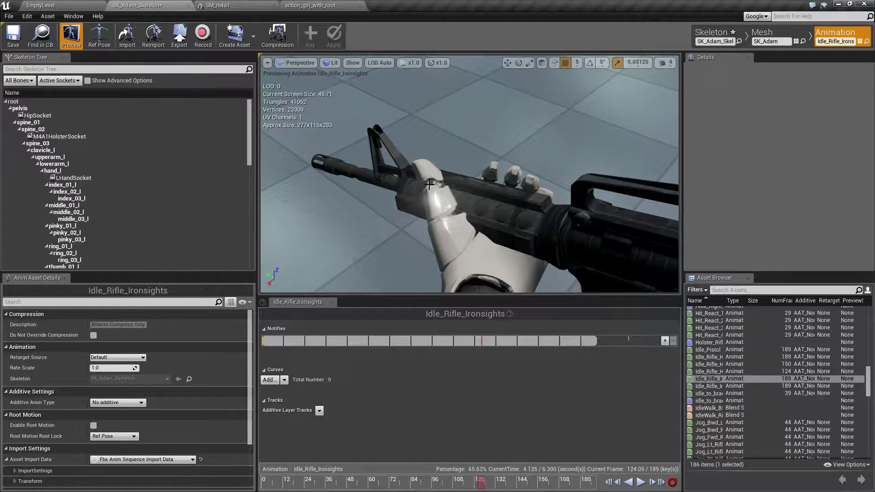
pyautogui.moveTo(438, 216); pyautogui.dragTo(437, 216)
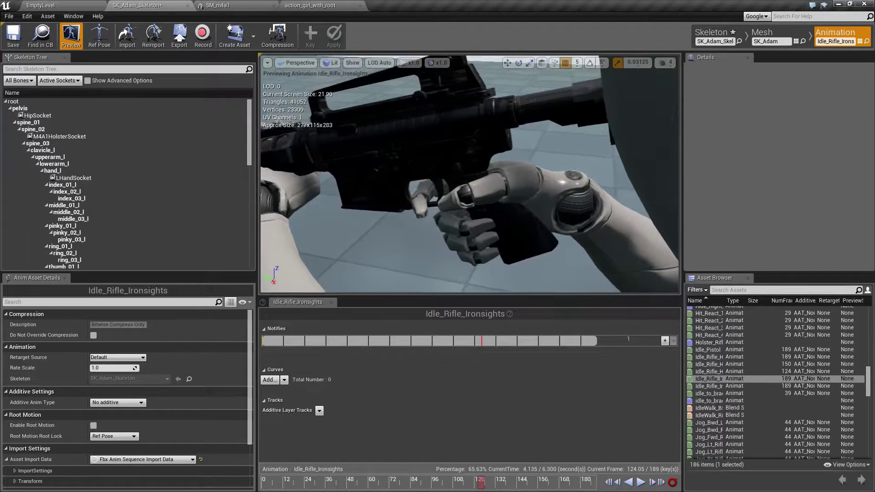
pyautogui.moveTo(436, 244); pyautogui.dragTo(435, 245)
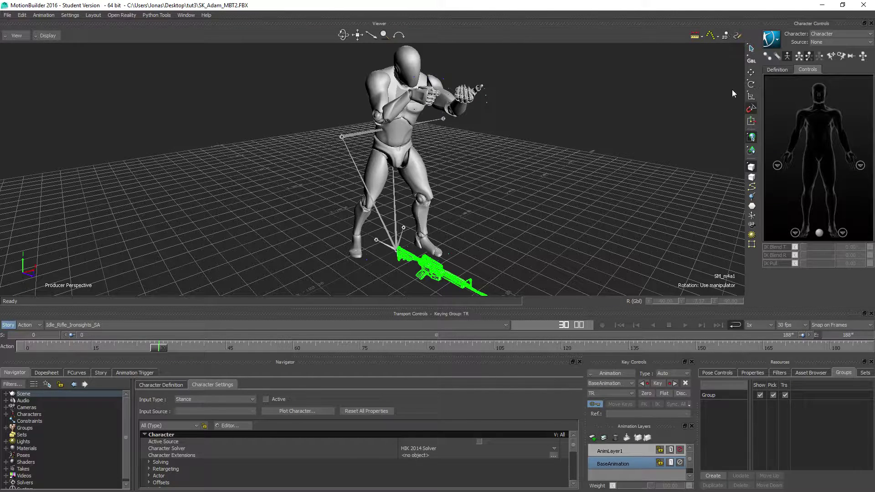
# Translate the rifle up from the feet, then sideways and left into the character's hands
pyautogui.press('t')
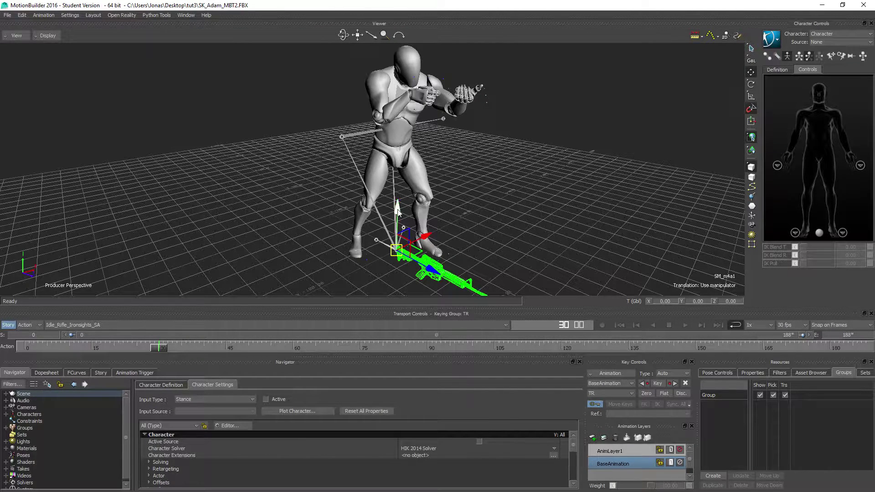
pyautogui.moveTo(398, 210); pyautogui.dragTo(416, 36)
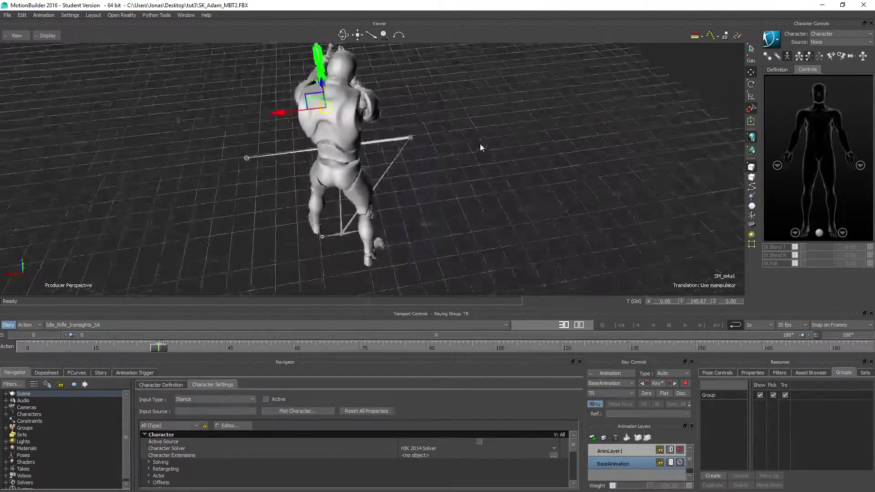
pyautogui.moveTo(344, 121); pyautogui.dragTo(434, 131, button='middle')
pyautogui.moveTo(279, 103); pyautogui.dragTo(307, 101)
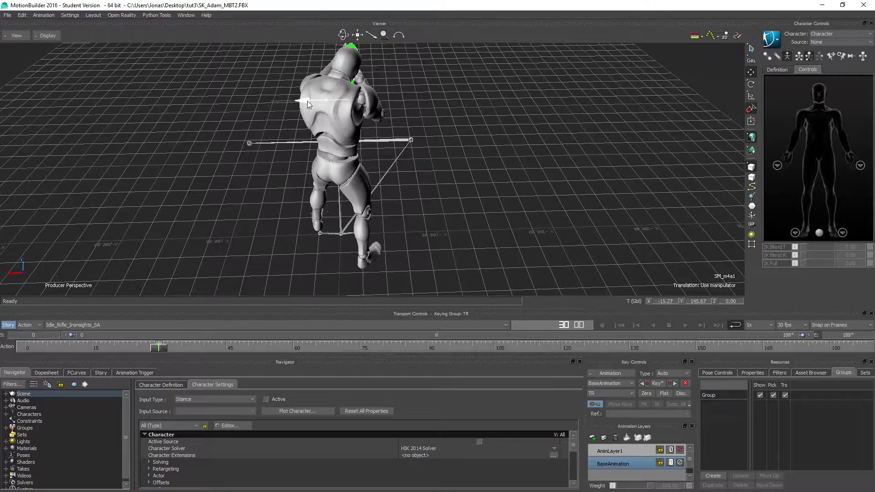
pyautogui.moveTo(307, 100)
pyautogui.mouseDown(button='middle')
pyautogui.moveTo(371, 98)
pyautogui.moveTo(296, 101)
pyautogui.moveTo(363, 162)
pyautogui.mouseUp(button='middle')
pyautogui.scroll(5, 363, 162)
pyautogui.scroll(-2, 366, 151)
pyautogui.scroll(-2, 366, 151)
pyautogui.scroll(3, 369, 141)
pyautogui.scroll(2, 405, 135)
pyautogui.scroll(3, 392, 126)
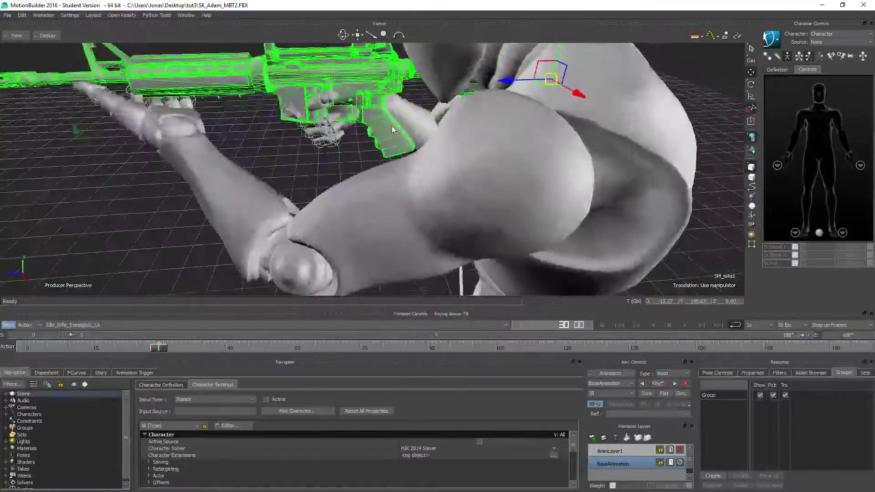
pyautogui.scroll(2, 392, 127)
pyautogui.moveTo(575, 80)
pyautogui.mouseDown()
pyautogui.moveTo(512, 88)
pyautogui.moveTo(540, 88)
pyautogui.mouseUp()
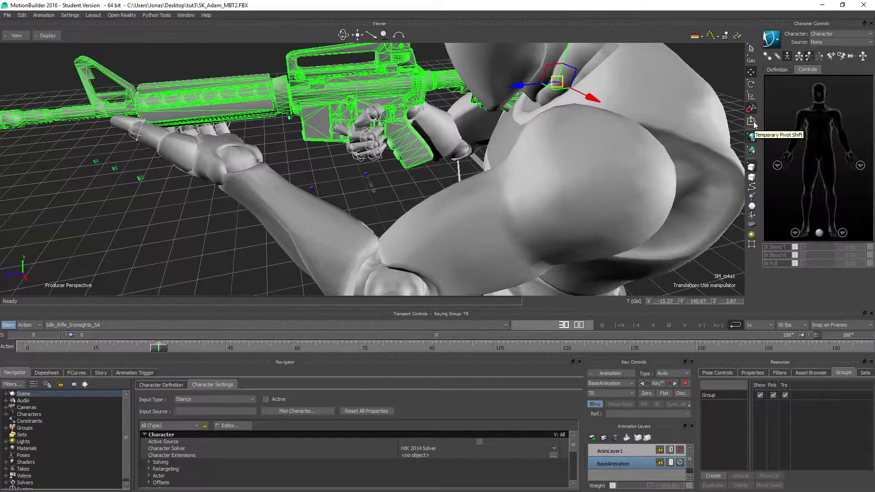
# Enable Temporary Pivot Shift and move the rifle up and forward toward the grip hand
pyautogui.click(755, 122)
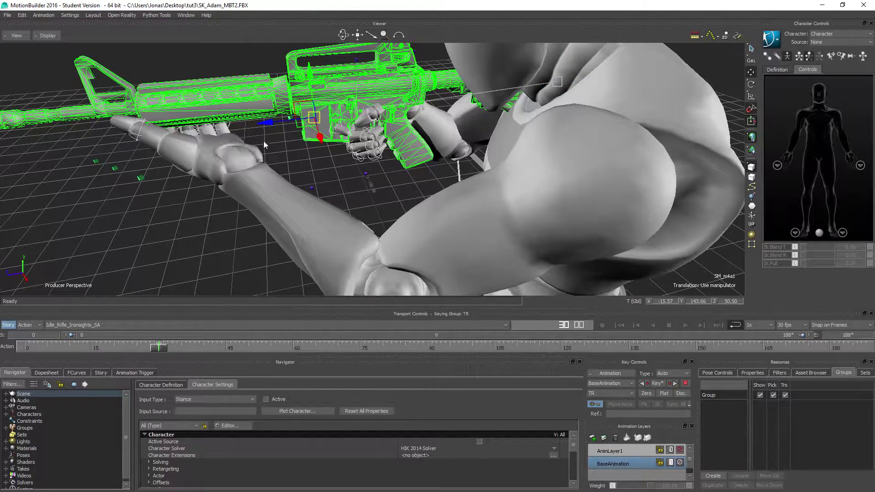
pyautogui.scroll(-5, 275, 145)
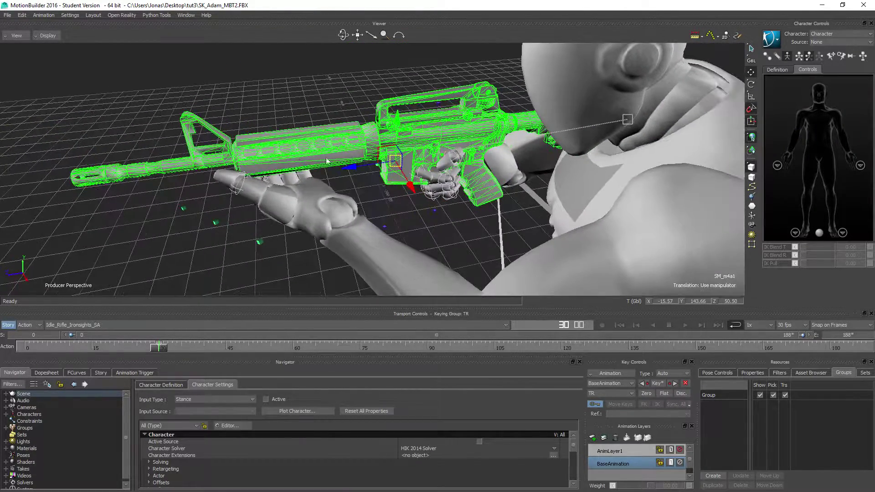
pyautogui.moveTo(344, 163); pyautogui.dragTo(368, 170, button='middle')
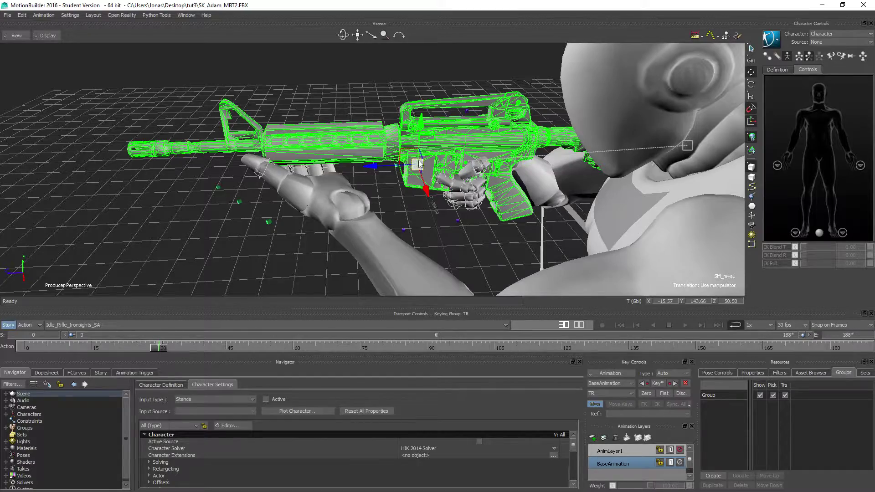
pyautogui.moveTo(416, 164)
pyautogui.mouseDown()
pyautogui.moveTo(388, 147)
pyautogui.moveTo(388, 158)
pyautogui.moveTo(379, 153)
pyautogui.mouseUp()
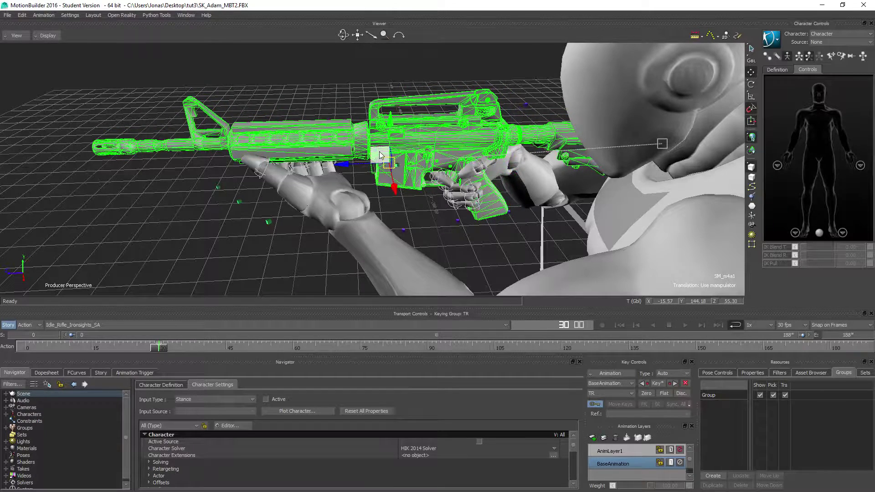
# Rotate the rifle about X with Snap Rotation on, checking it from around the character
pyautogui.press('e')
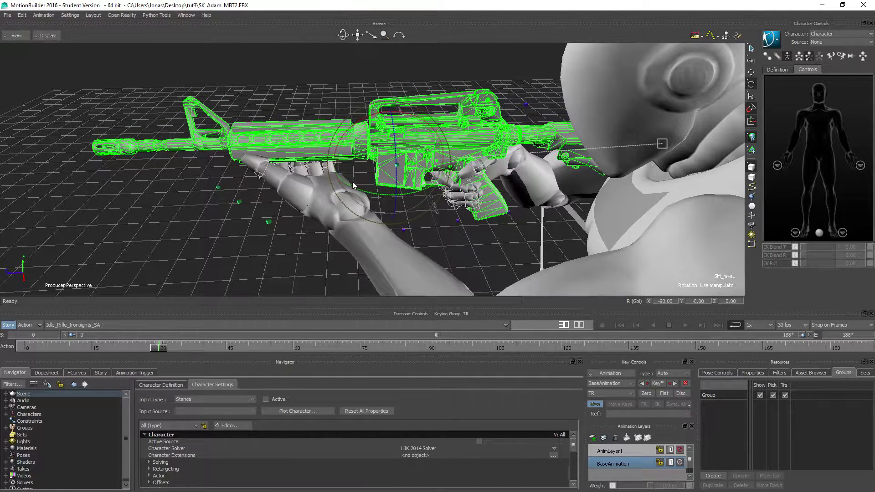
pyautogui.moveTo(356, 125); pyautogui.dragTo(357, 127)
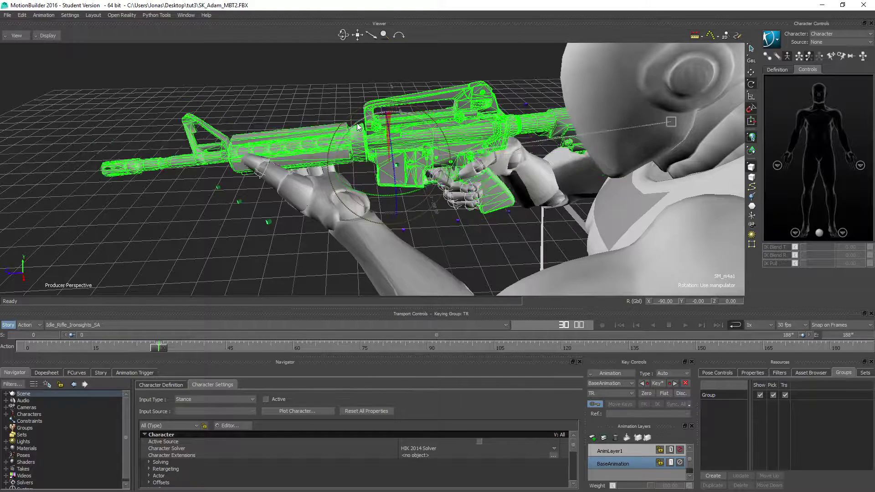
pyautogui.click(751, 109)
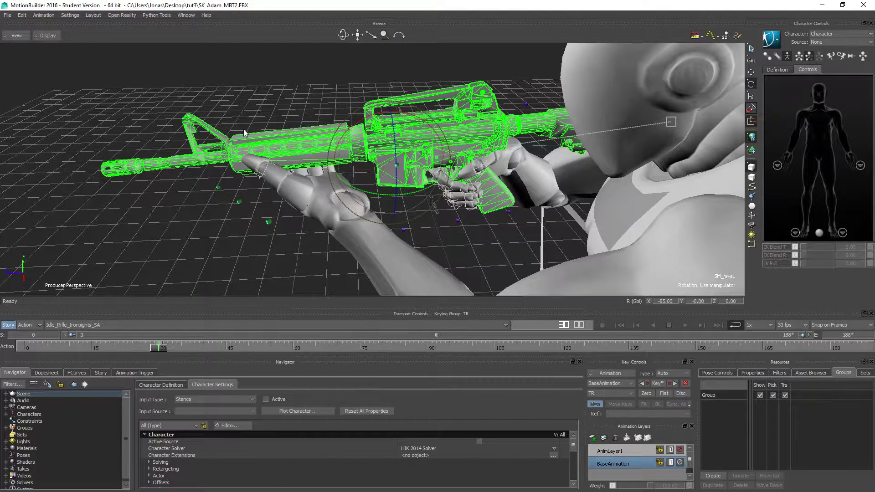
pyautogui.moveTo(350, 124); pyautogui.dragTo(350, 123)
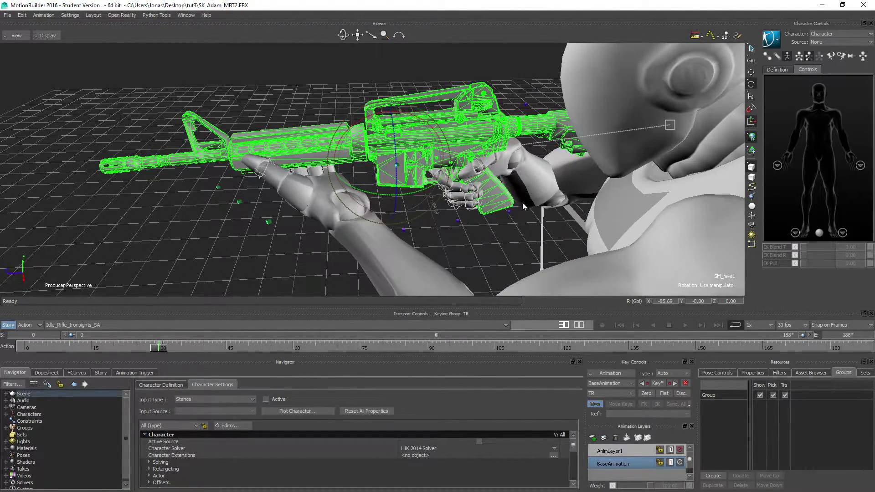
pyautogui.moveTo(523, 202)
pyautogui.keyDown('alt'); pyautogui.mouseDown()
pyautogui.moveTo(471, 231)
pyautogui.moveTo(305, 161)
pyautogui.mouseUp(); pyautogui.keyUp('alt')
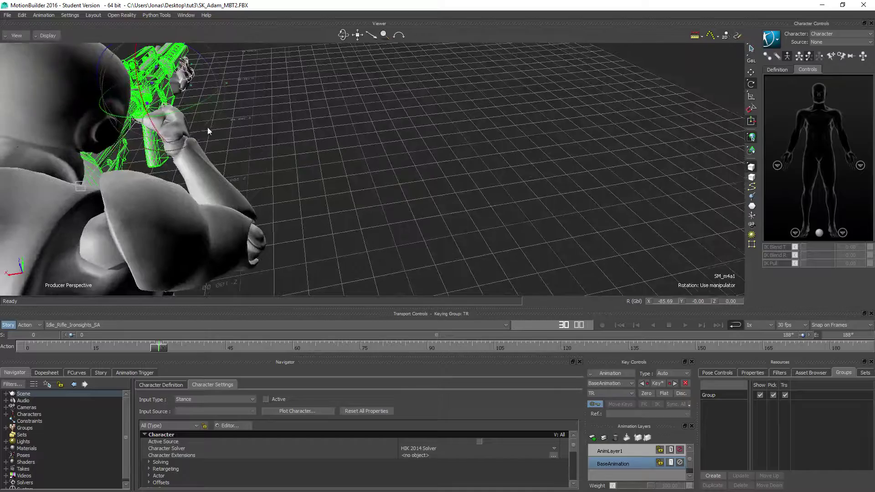
pyautogui.scroll(5, 305, 160)
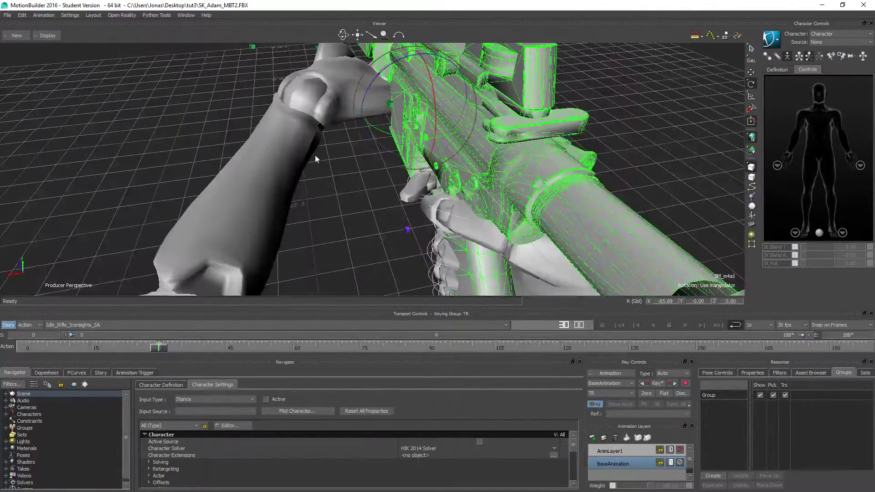
pyautogui.moveTo(403, 183)
pyautogui.keyDown('alt'); pyautogui.mouseDown()
pyautogui.moveTo(376, 166)
pyautogui.moveTo(377, 182)
pyautogui.moveTo(368, 187)
pyautogui.moveTo(237, 149)
pyautogui.moveTo(241, 142)
pyautogui.mouseUp(); pyautogui.keyUp('alt')
# Reposition the rifle between the hands, retry an X rotation, and nudge it sideways along X
pyautogui.press('t')
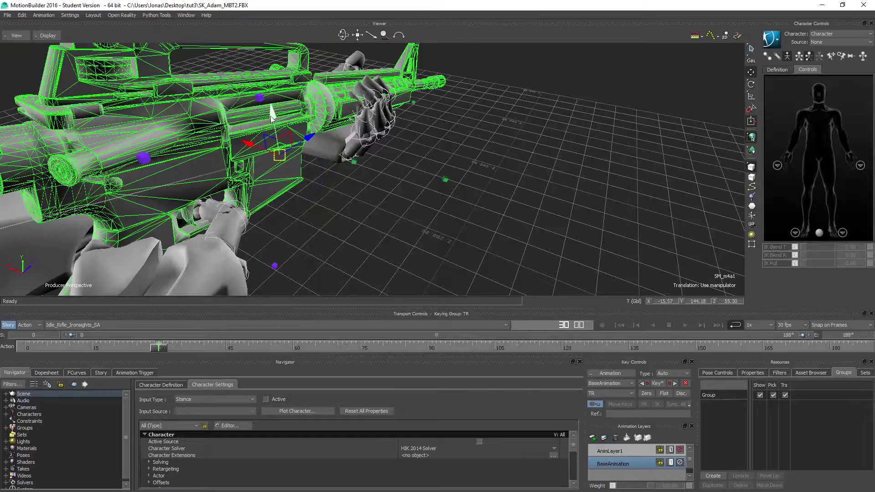
pyautogui.moveTo(276, 118)
pyautogui.mouseDown()
pyautogui.moveTo(251, 143)
pyautogui.moveTo(416, 158)
pyautogui.mouseUp()
pyautogui.moveTo(471, 183)
pyautogui.keyDown('alt'); pyautogui.mouseDown()
pyautogui.moveTo(455, 210)
pyautogui.moveTo(441, 212)
pyautogui.mouseUp(); pyautogui.keyUp('alt')
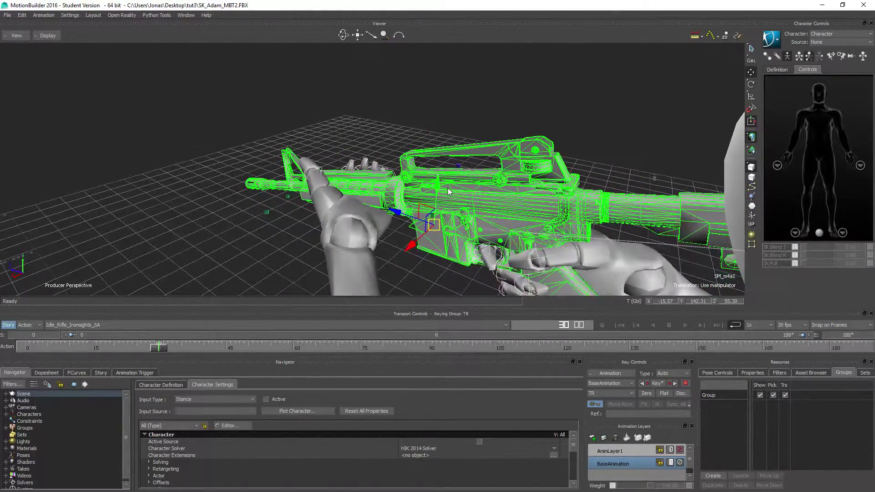
pyautogui.press('r')
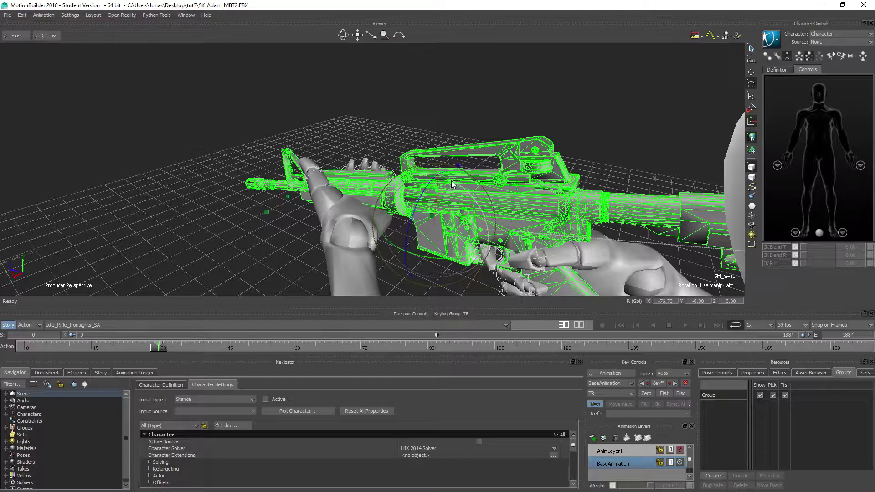
pyautogui.moveTo(451, 180); pyautogui.dragTo(450, 181)
pyautogui.press('t')
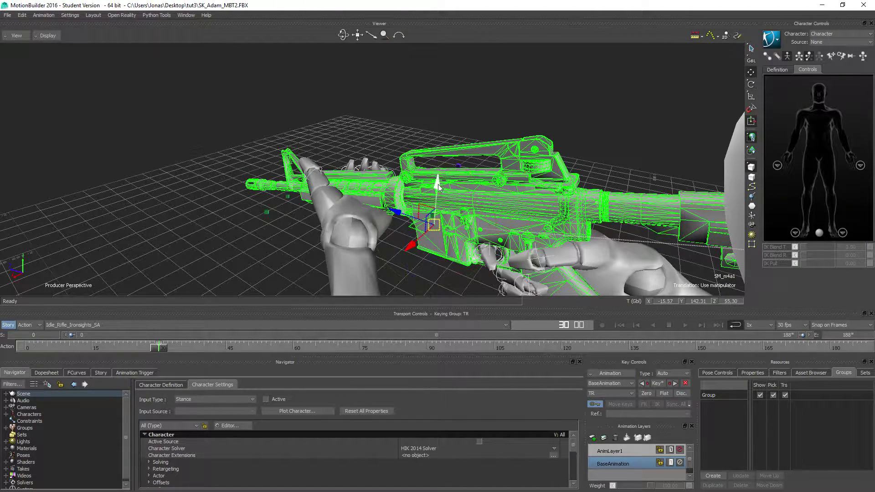
pyautogui.hotkey('ctrl', 'z')
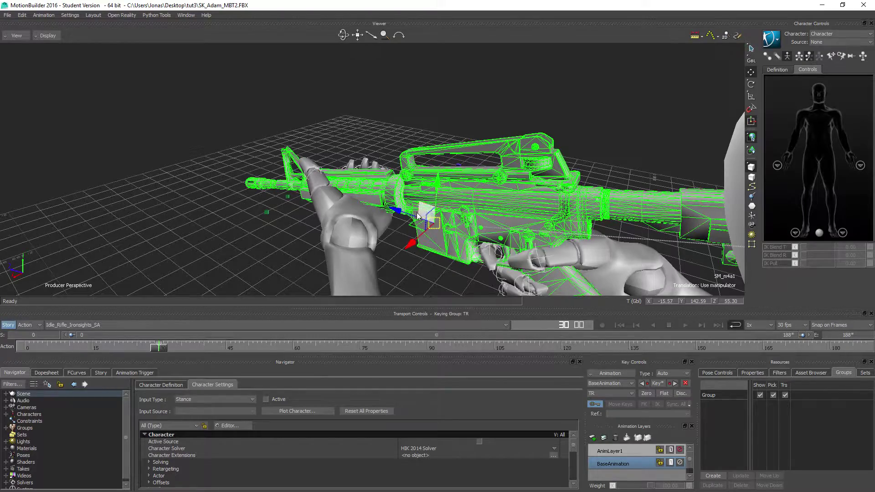
pyautogui.moveTo(436, 204)
pyautogui.keyDown('ctrl'); pyautogui.keyDown('shift'); pyautogui.mouseDown()
pyautogui.moveTo(464, 205)
pyautogui.moveTo(459, 182)
pyautogui.moveTo(569, 181)
pyautogui.moveTo(512, 189)
pyautogui.mouseUp(); pyautogui.keyUp('shift'); pyautogui.keyUp('ctrl')
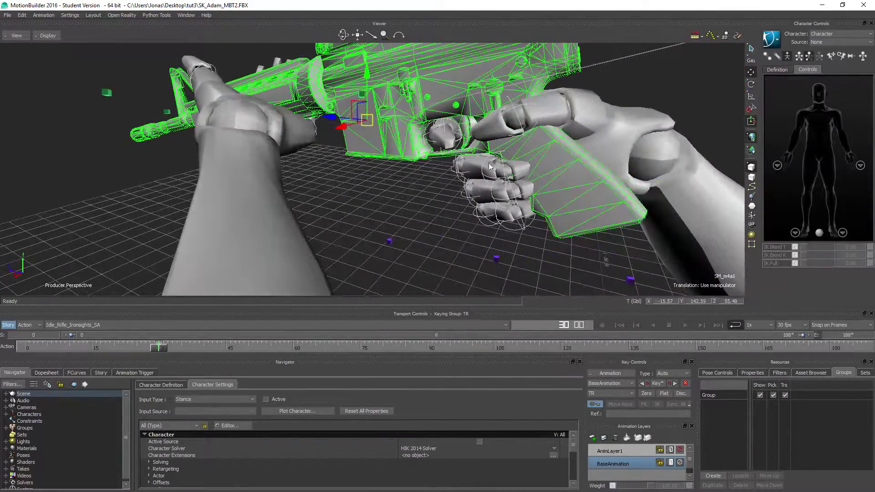
pyautogui.moveTo(342, 129)
pyautogui.mouseDown()
pyautogui.moveTo(444, 170)
pyautogui.moveTo(412, 183)
pyautogui.moveTo(334, 176)
pyautogui.moveTo(365, 202)
pyautogui.mouseUp()
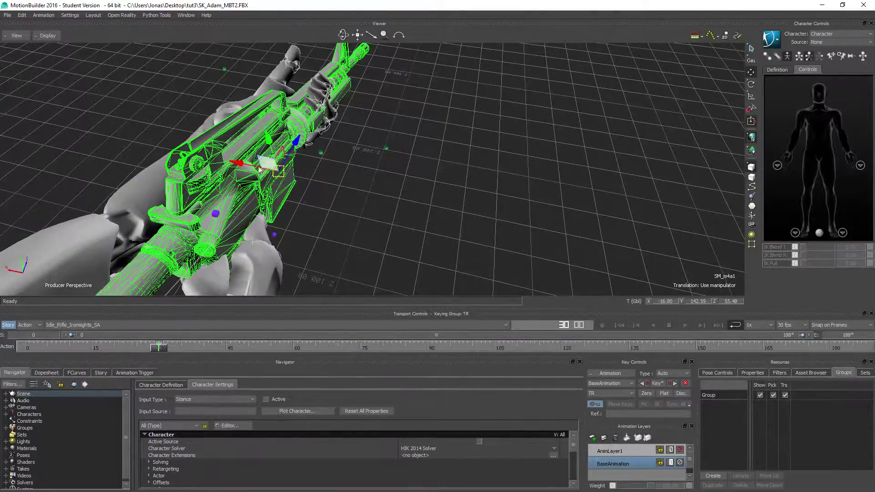
# Tilt the M4A1 rifle about ten degrees around Y to match the aiming hands
pyautogui.moveTo(255, 173)
pyautogui.keyDown('ctrl'); pyautogui.keyDown('shift'); pyautogui.mouseDown()
pyautogui.moveTo(224, 199)
pyautogui.moveTo(218, 189)
pyautogui.moveTo(231, 203)
pyautogui.moveTo(275, 173)
pyautogui.mouseUp(); pyautogui.keyUp('shift'); pyautogui.keyUp('ctrl')
pyautogui.press('r')
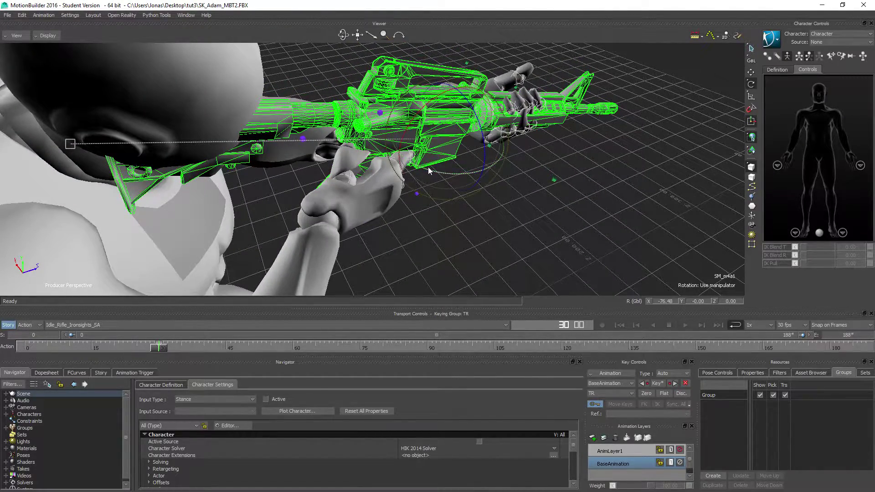
pyautogui.moveTo(430, 169); pyautogui.dragTo(434, 173)
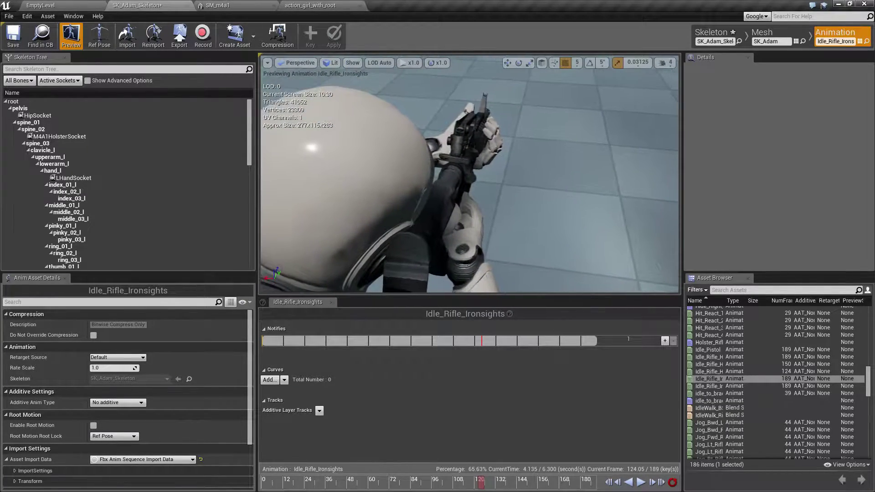
pyautogui.moveTo(641, 103); pyautogui.dragTo(601, 96)
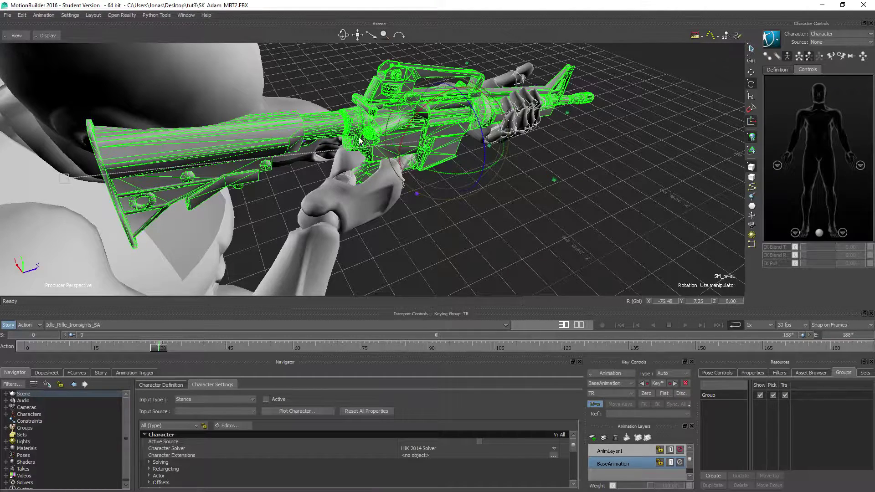
# Nudge the rifle up and tilt it slightly so the pistol grip meets the trigger hand
pyautogui.press('t')
pyautogui.moveTo(422, 118); pyautogui.dragTo(428, 122)
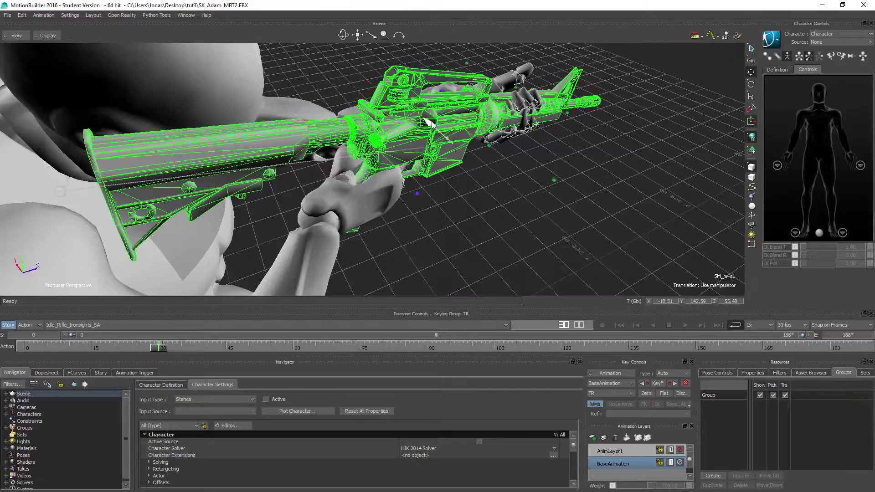
pyautogui.press('r')
pyautogui.moveTo(435, 177); pyautogui.dragTo(438, 178)
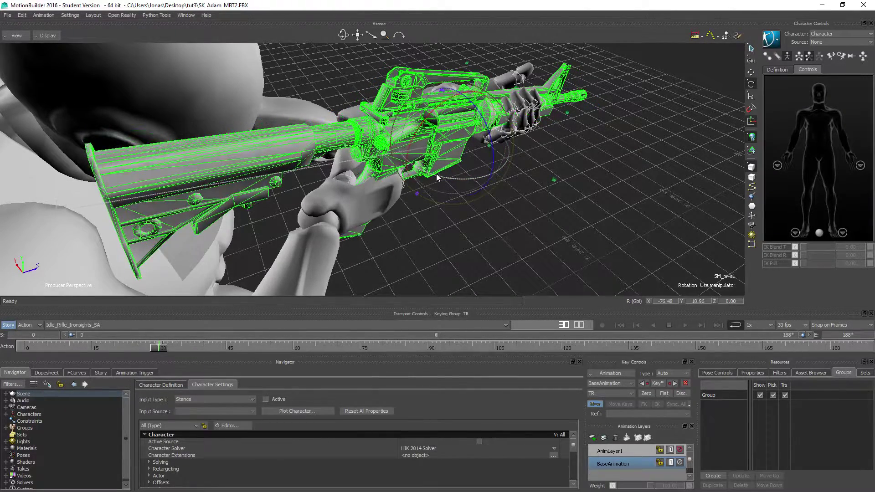
pyautogui.press('t')
pyautogui.moveTo(446, 143)
pyautogui.mouseDown()
pyautogui.moveTo(412, 116)
pyautogui.moveTo(342, 141)
pyautogui.mouseUp()
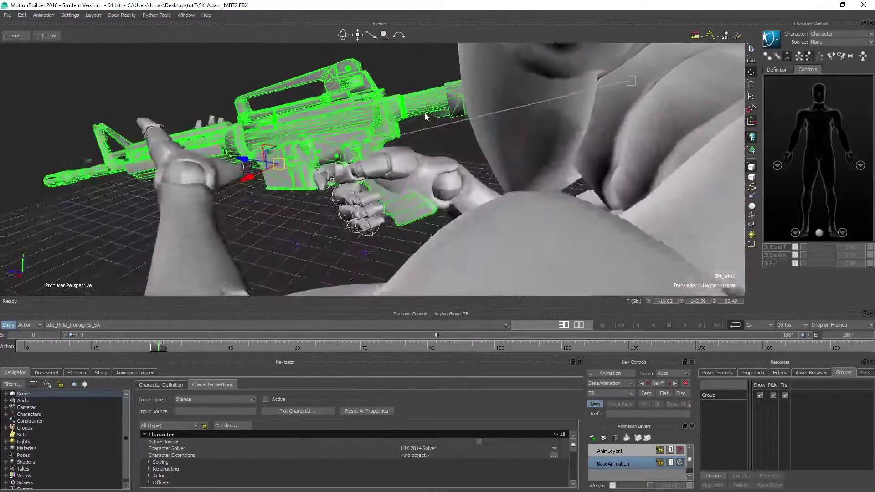
# Orbit around the rifle and character to check the grip, ending on a front view
pyautogui.moveTo(342, 140)
pyautogui.keyDown('ctrl'); pyautogui.keyDown('shift'); pyautogui.mouseDown()
pyautogui.moveTo(446, 106)
pyautogui.moveTo(440, 114)
pyautogui.mouseUp(); pyautogui.keyUp('shift'); pyautogui.keyUp('ctrl')
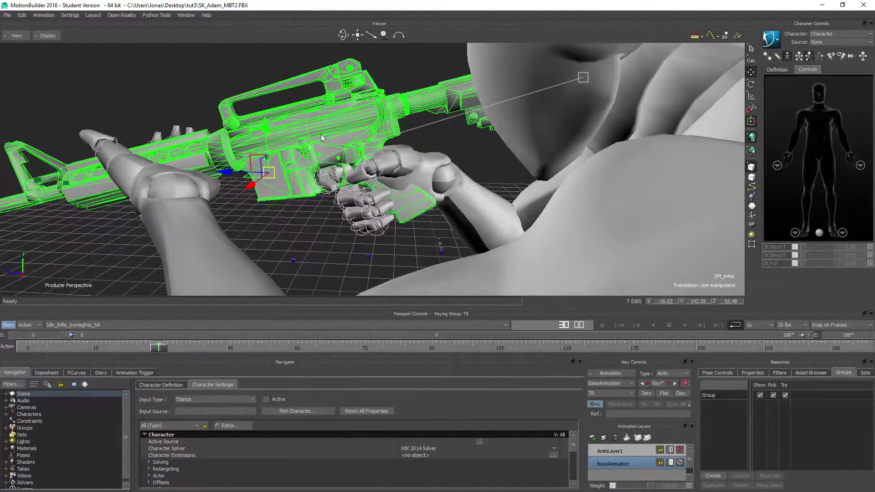
pyautogui.moveTo(338, 131)
pyautogui.keyDown('ctrl'); pyautogui.keyDown('shift'); pyautogui.mouseDown()
pyautogui.moveTo(214, 176)
pyautogui.moveTo(215, 152)
pyautogui.mouseUp(); pyautogui.keyUp('shift'); pyautogui.keyUp('ctrl')
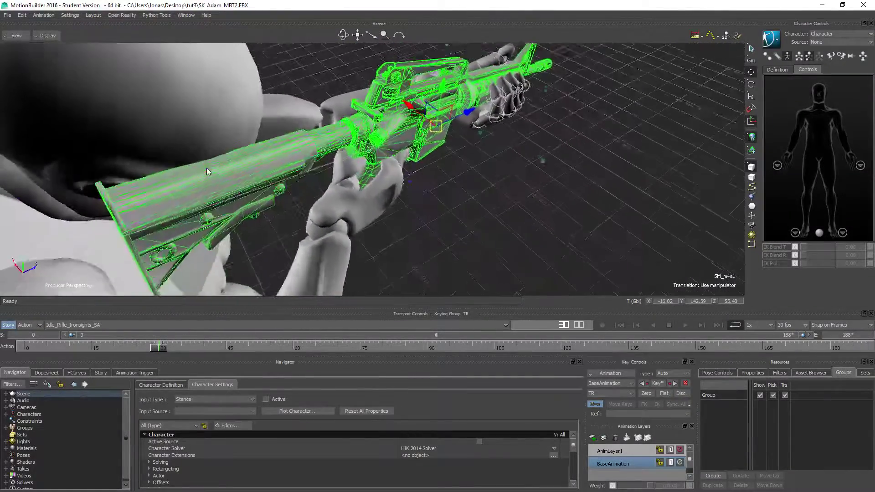
pyautogui.keyDown('ctrl'); pyautogui.keyDown('shift'); pyautogui.moveTo(215, 152); pyautogui.dragTo(319, 168); pyautogui.keyUp('shift'); pyautogui.keyUp('ctrl')
pyautogui.scroll(3, 411, 119)
pyautogui.scroll(-5, 411, 119)
pyautogui.keyDown('ctrl'); pyautogui.keyDown('shift'); pyautogui.moveTo(411, 118); pyautogui.dragTo(429, 196); pyautogui.keyUp('shift'); pyautogui.keyUp('ctrl')
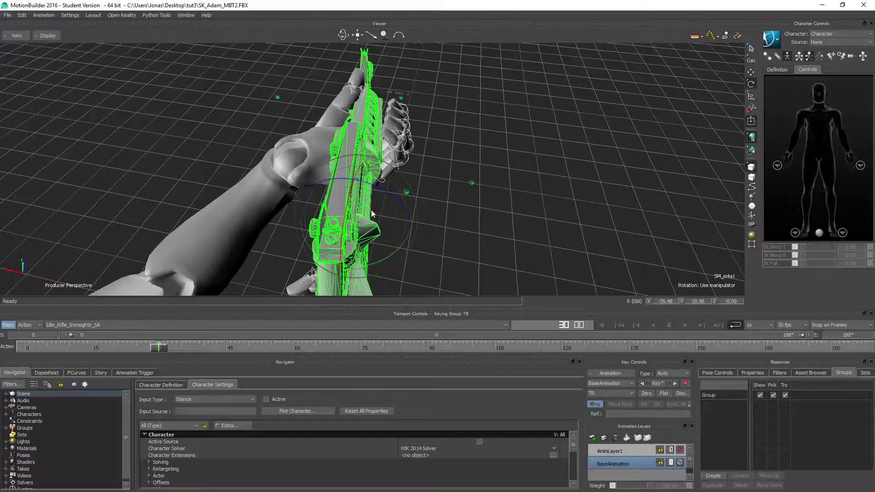
pyautogui.moveTo(251, 221)
pyautogui.keyDown('ctrl'); pyautogui.keyDown('shift'); pyautogui.mouseDown()
pyautogui.moveTo(436, 194)
pyautogui.moveTo(349, 219)
pyautogui.moveTo(369, 142)
pyautogui.moveTo(505, 219)
pyautogui.mouseUp(); pyautogui.keyUp('shift'); pyautogui.keyUp('ctrl')
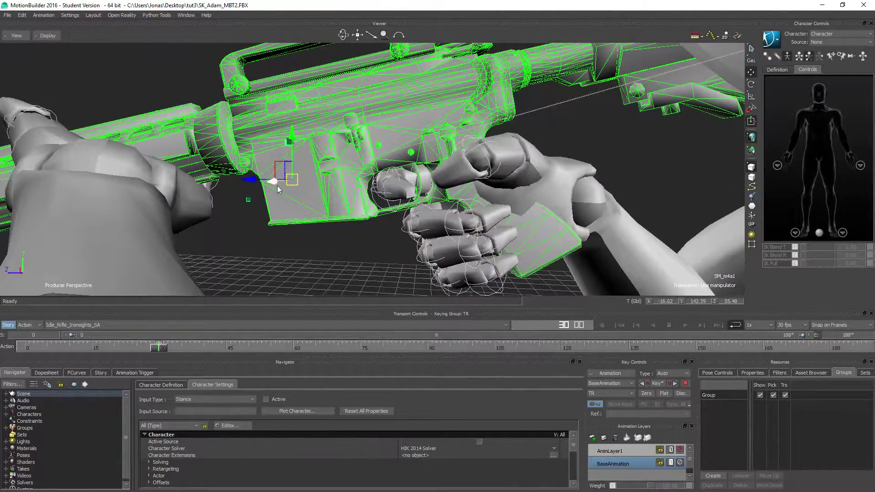
# Rotate the rifle very slightly and shift it up and left
pyautogui.moveTo(272, 182)
pyautogui.keyDown('ctrl'); pyautogui.keyDown('shift'); pyautogui.mouseDown()
pyautogui.moveTo(255, 190)
pyautogui.moveTo(263, 187)
pyautogui.moveTo(248, 182)
pyautogui.mouseUp(); pyautogui.keyUp('shift'); pyautogui.keyUp('ctrl')
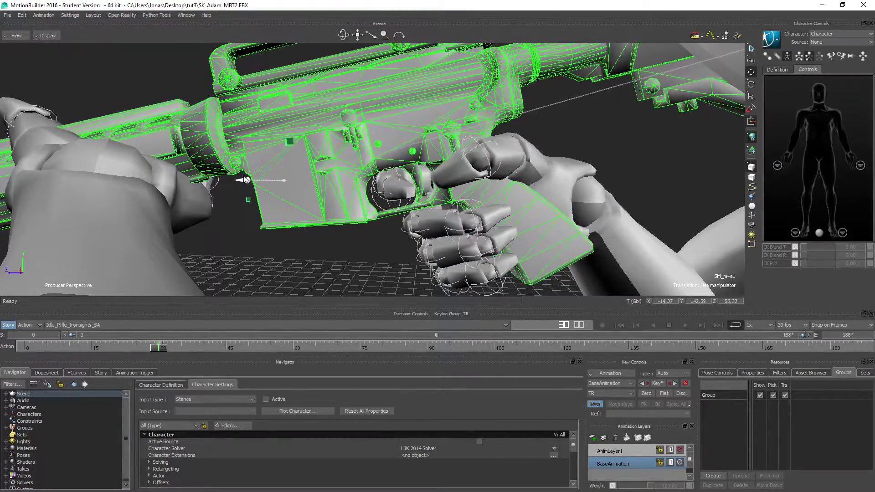
pyautogui.moveTo(287, 137)
pyautogui.keyDown('alt'); pyautogui.mouseDown()
pyautogui.moveTo(315, 175)
pyautogui.moveTo(283, 189)
pyautogui.moveTo(355, 163)
pyautogui.mouseUp(); pyautogui.keyUp('alt')
pyautogui.press('r')
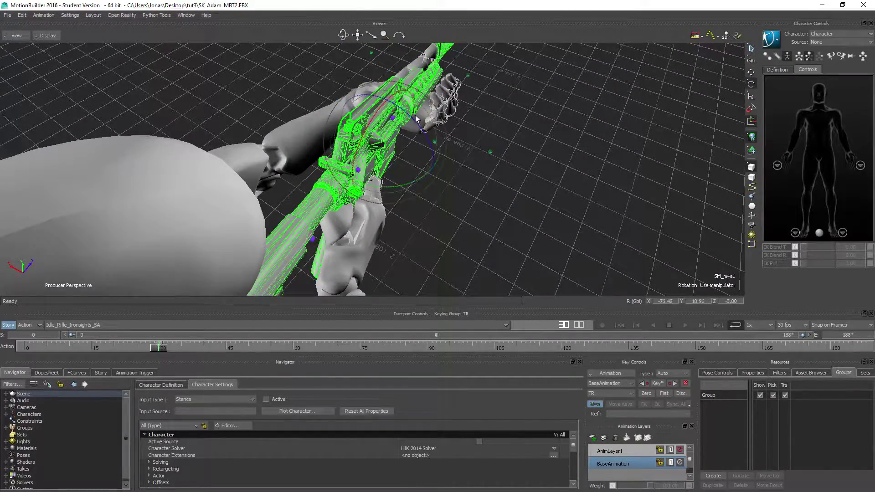
pyautogui.press('t')
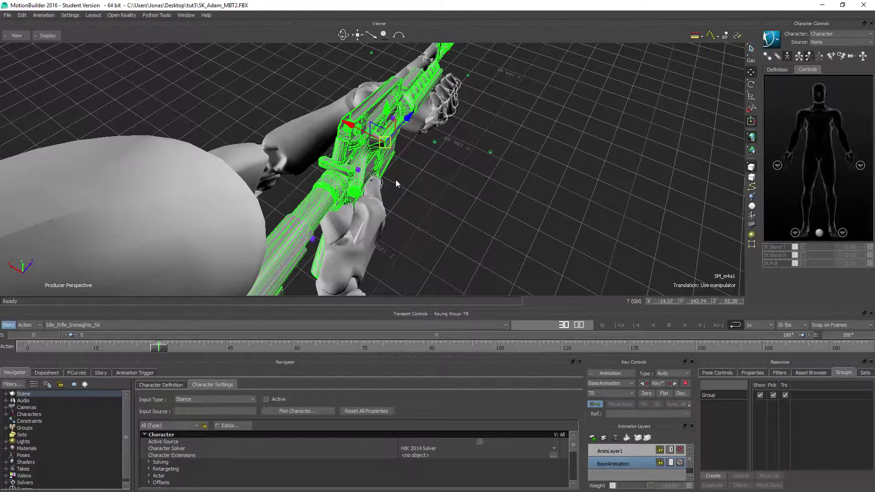
pyautogui.press('r')
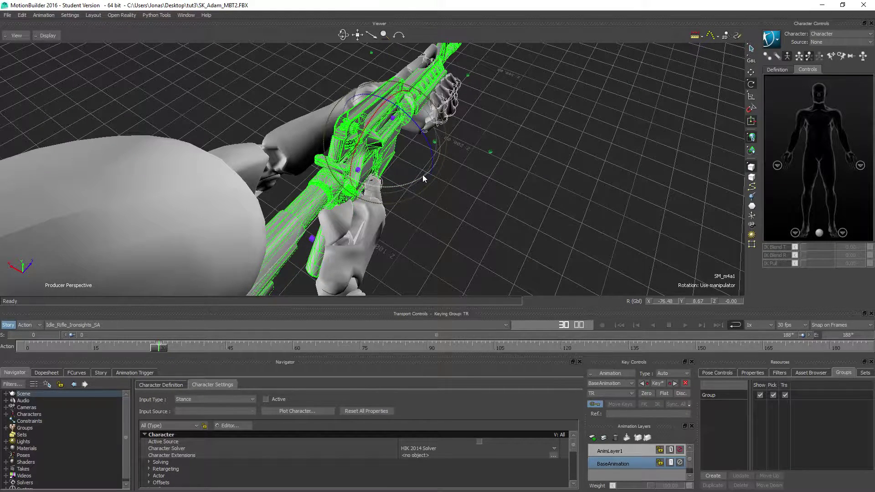
pyautogui.moveTo(423, 175); pyautogui.dragTo(422, 173)
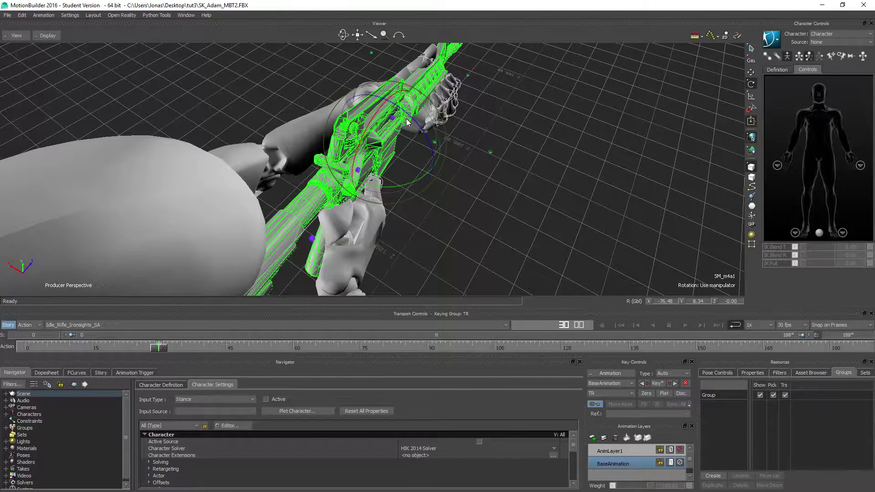
pyautogui.press('t')
pyautogui.moveTo(359, 138)
pyautogui.mouseDown()
pyautogui.moveTo(354, 126)
pyautogui.moveTo(454, 139)
pyautogui.moveTo(452, 110)
pyautogui.moveTo(469, 126)
pyautogui.moveTo(461, 147)
pyautogui.moveTo(311, 176)
pyautogui.mouseUp()
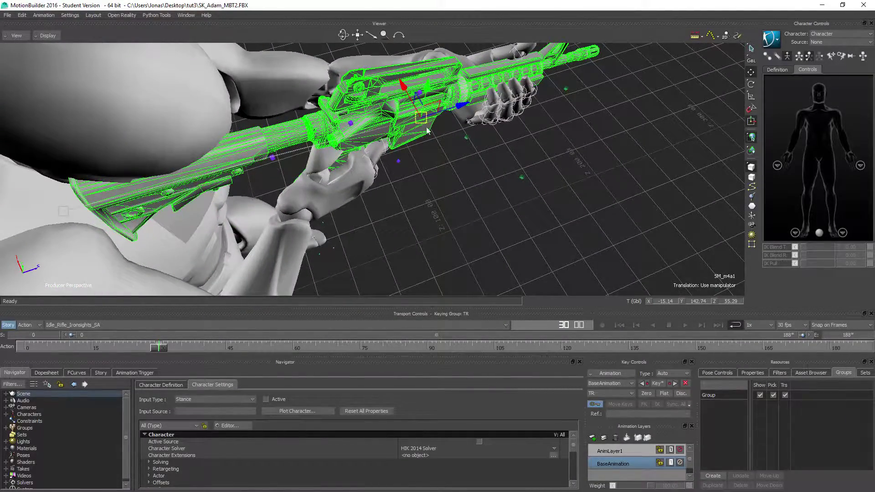
# Reselect the rifle, rotate it back slightly, then shift it left and lower it
pyautogui.press('e')
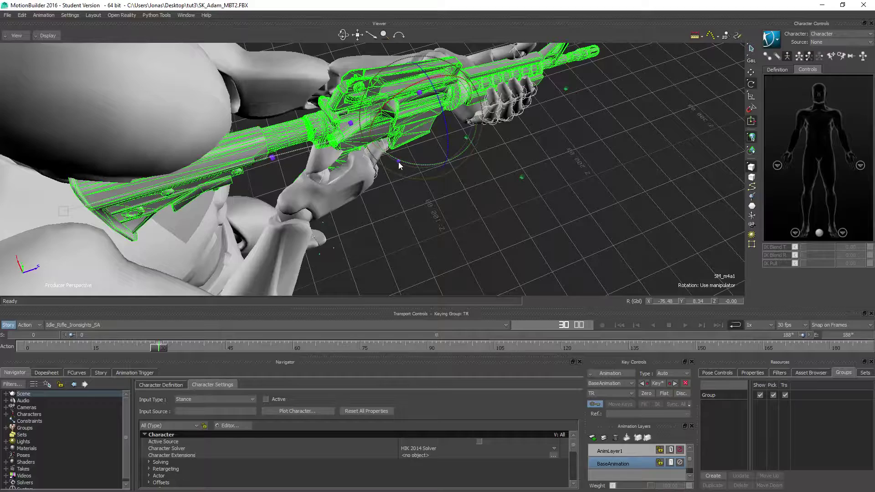
pyautogui.click(398, 159)
pyautogui.click(408, 91)
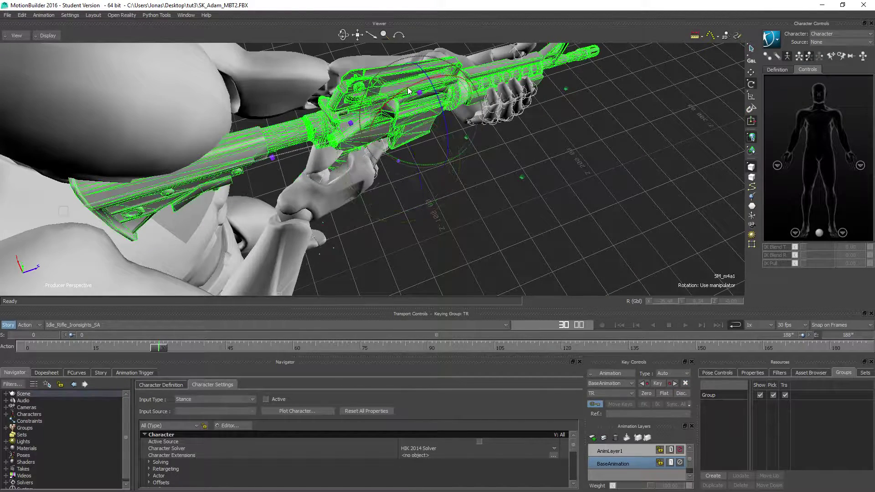
pyautogui.moveTo(472, 146)
pyautogui.keyDown('ctrl'); pyautogui.keyDown('shift'); pyautogui.mouseDown()
pyautogui.moveTo(428, 43)
pyautogui.moveTo(514, 55)
pyautogui.moveTo(536, 47)
pyautogui.moveTo(515, 36)
pyautogui.moveTo(441, 115)
pyautogui.mouseUp(); pyautogui.keyUp('shift'); pyautogui.keyUp('ctrl')
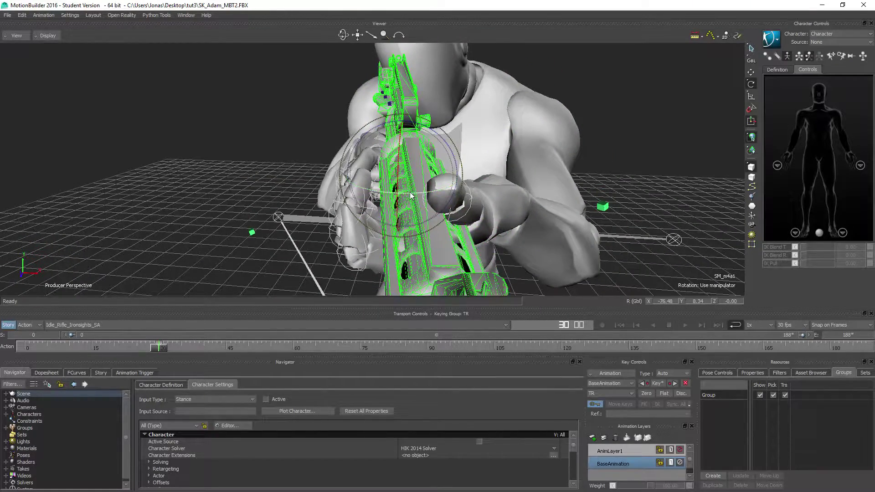
pyautogui.moveTo(411, 196); pyautogui.dragTo(411, 197)
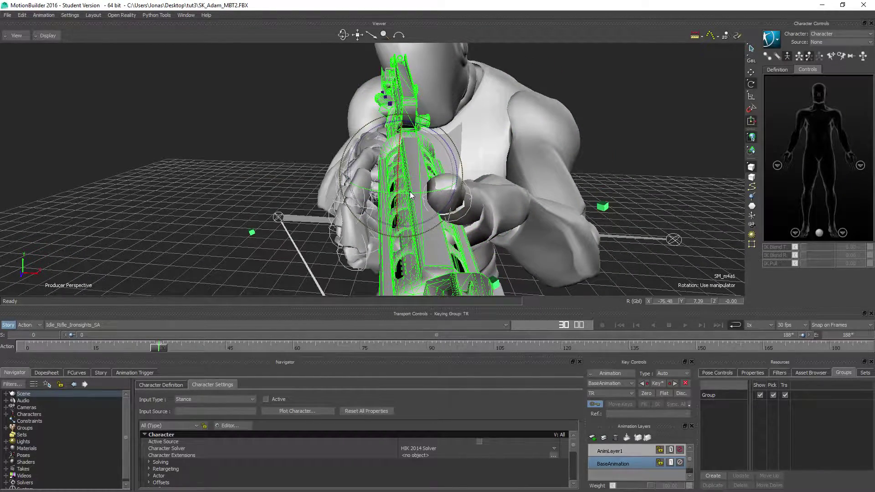
pyautogui.press('t')
pyautogui.moveTo(444, 176)
pyautogui.mouseDown()
pyautogui.moveTo(434, 177)
pyautogui.moveTo(461, 178)
pyautogui.moveTo(408, 172)
pyautogui.mouseUp()
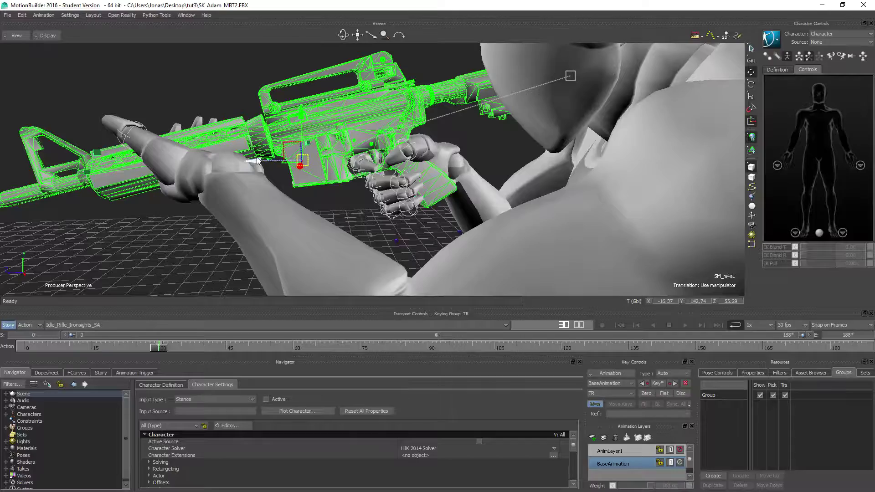
pyautogui.moveTo(258, 160); pyautogui.dragTo(254, 157)
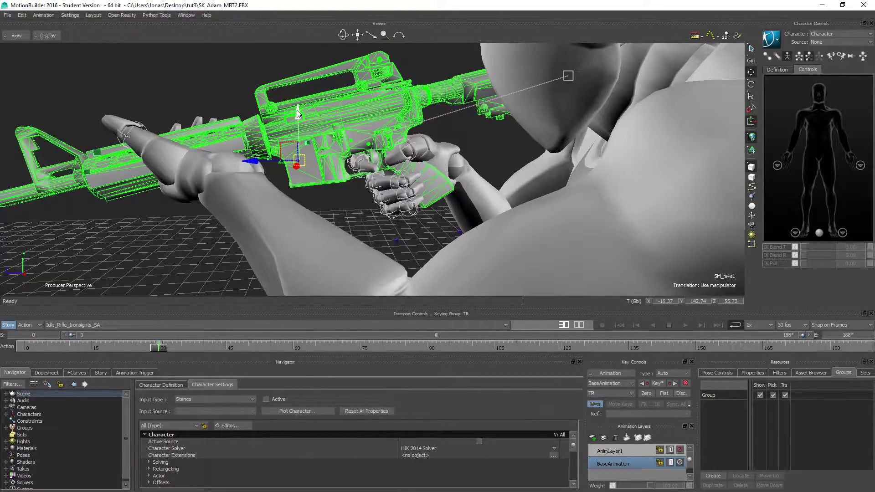
pyautogui.moveTo(297, 110)
pyautogui.mouseDown()
pyautogui.moveTo(420, 140)
pyautogui.moveTo(607, 148)
pyautogui.moveTo(640, 168)
pyautogui.moveTo(704, 156)
pyautogui.mouseUp()
# Nudge the rifle's depth so the stock meets the shoulder, checking from behind
pyautogui.moveTo(555, 200)
pyautogui.keyDown('ctrl'); pyautogui.keyDown('shift'); pyautogui.mouseDown()
pyautogui.moveTo(405, 137)
pyautogui.moveTo(420, 114)
pyautogui.moveTo(409, 149)
pyautogui.moveTo(405, 112)
pyautogui.moveTo(362, 131)
pyautogui.moveTo(406, 145)
pyautogui.moveTo(414, 140)
pyautogui.moveTo(350, 166)
pyautogui.moveTo(290, 175)
pyautogui.mouseUp(); pyautogui.keyUp('shift'); pyautogui.keyUp('ctrl')
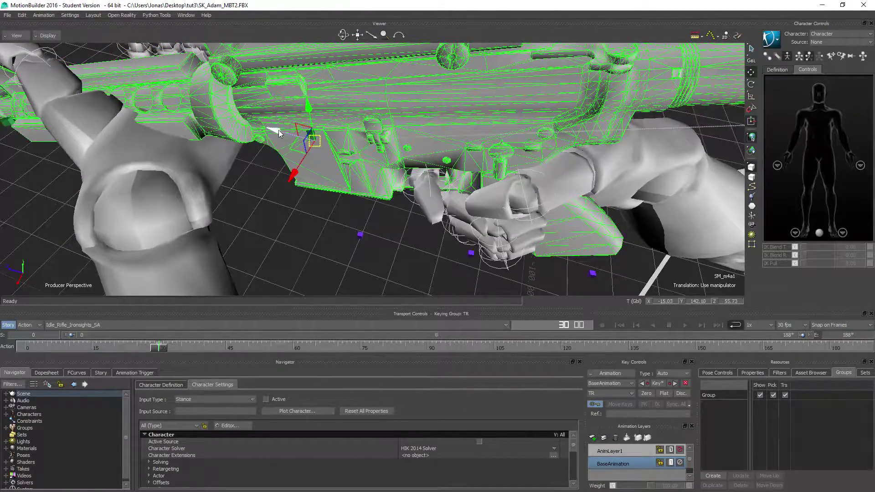
pyautogui.moveTo(278, 130)
pyautogui.mouseDown()
pyautogui.moveTo(470, 163)
pyautogui.moveTo(222, 169)
pyautogui.moveTo(223, 162)
pyautogui.mouseUp()
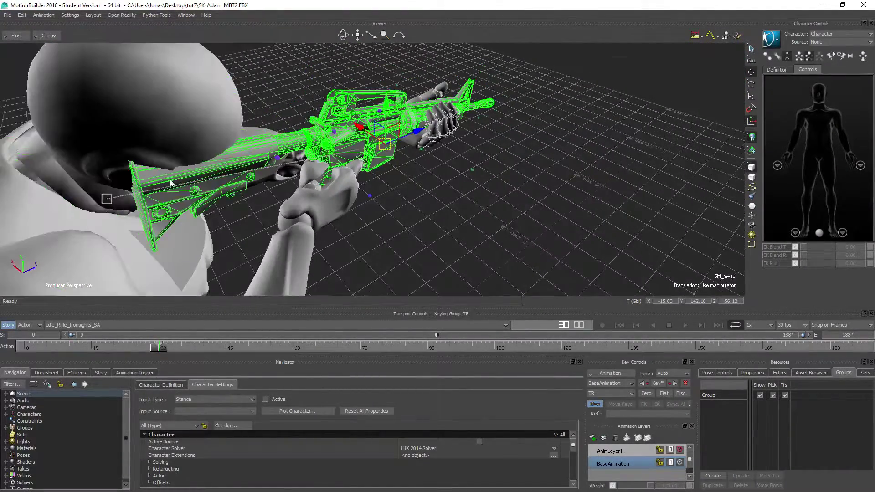
pyautogui.keyDown('ctrl'); pyautogui.keyDown('shift'); pyautogui.moveTo(171, 184); pyautogui.dragTo(260, 162); pyautogui.keyUp('shift'); pyautogui.keyUp('ctrl')
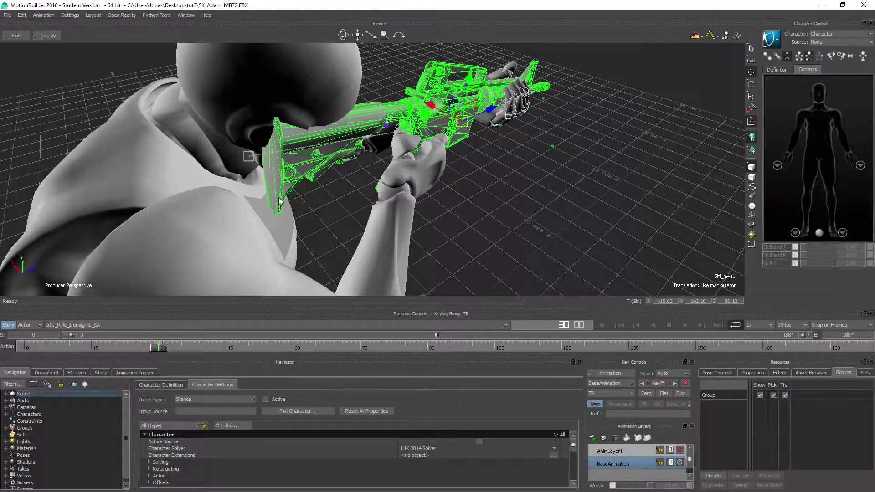
pyautogui.moveTo(298, 177)
pyautogui.keyDown('ctrl'); pyautogui.keyDown('shift'); pyautogui.mouseDown()
pyautogui.moveTo(313, 165)
pyautogui.moveTo(305, 157)
pyautogui.mouseUp(); pyautogui.keyUp('shift'); pyautogui.keyUp('ctrl')
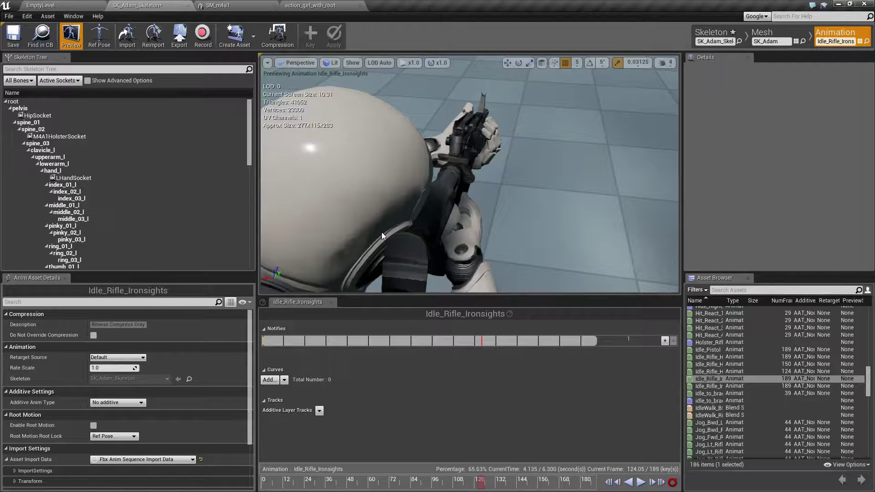
pyautogui.moveTo(382, 232); pyautogui.dragTo(411, 205)
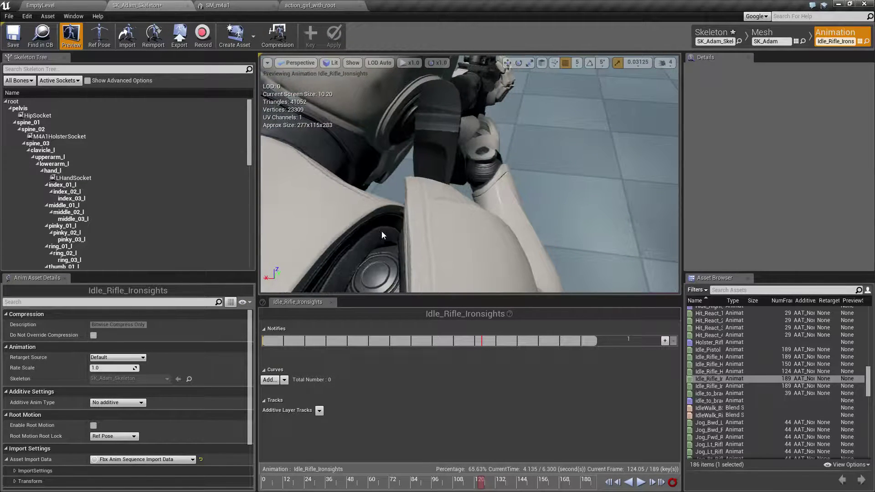
pyautogui.moveTo(382, 231); pyautogui.dragTo(356, 205)
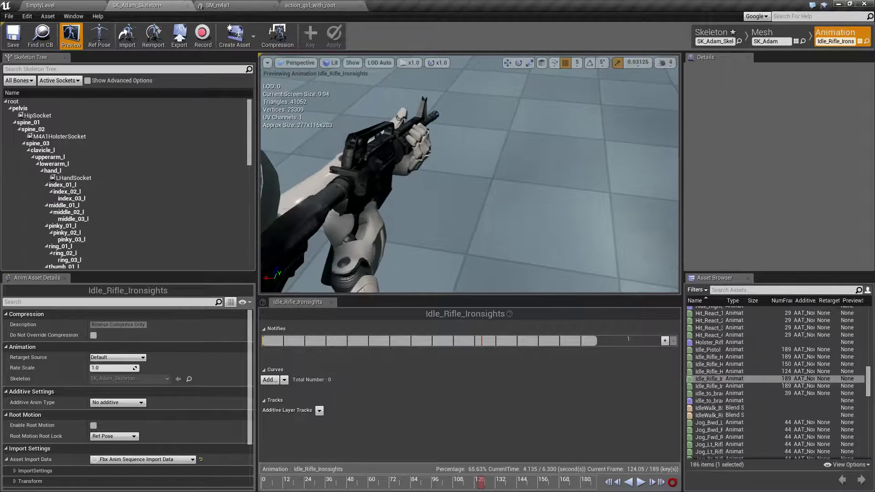
pyautogui.moveTo(381, 231); pyautogui.dragTo(410, 205)
pyautogui.moveTo(382, 231); pyautogui.dragTo(355, 206)
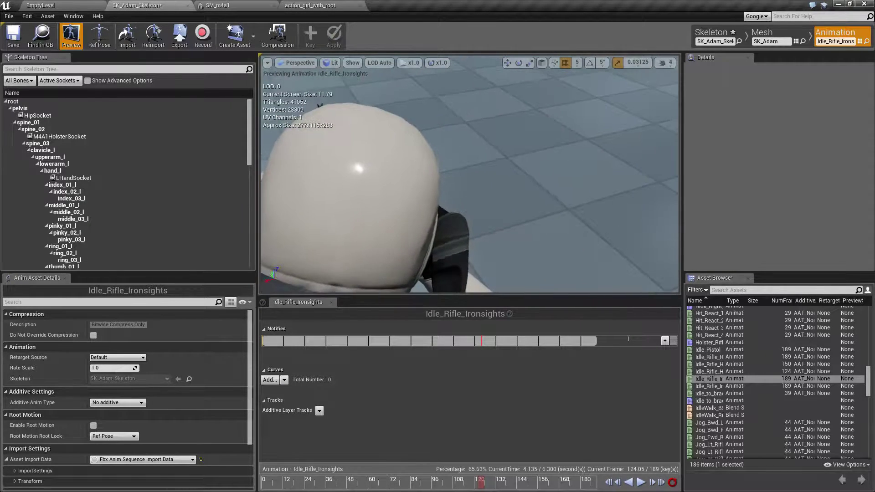
pyautogui.moveTo(381, 231); pyautogui.dragTo(410, 205)
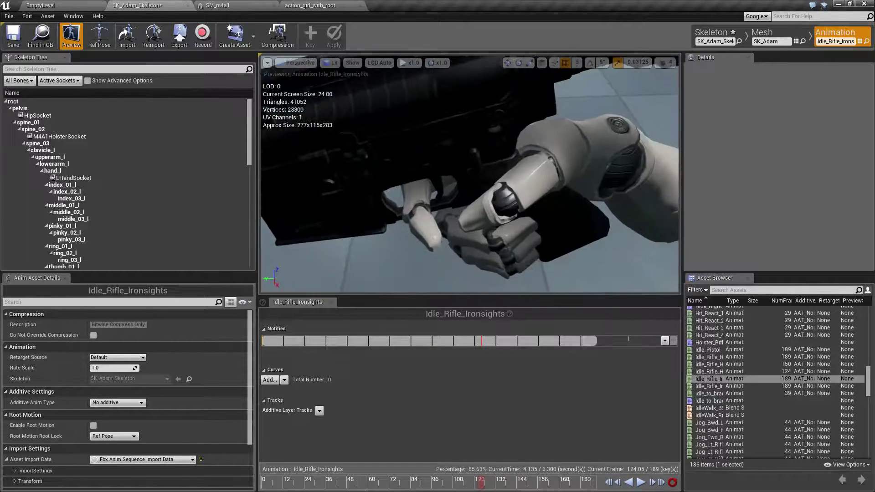
pyautogui.moveTo(389, 270); pyautogui.dragTo(411, 246)
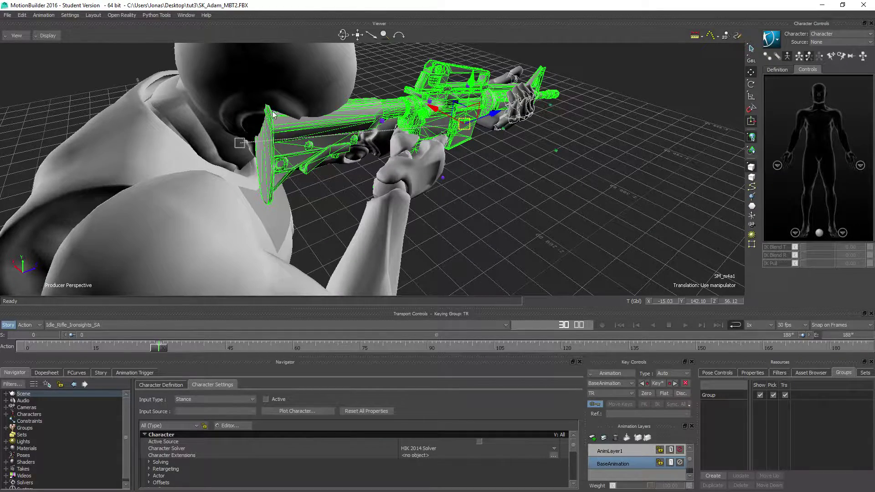
# Tilt SM_m4a1 slightly about its vertical axis, viewed close to the gripping hand
pyautogui.moveTo(355, 153)
pyautogui.mouseDown()
pyautogui.moveTo(392, 193)
pyautogui.moveTo(312, 186)
pyautogui.moveTo(427, 186)
pyautogui.moveTo(328, 146)
pyautogui.moveTo(316, 131)
pyautogui.moveTo(321, 122)
pyautogui.moveTo(285, 107)
pyautogui.moveTo(310, 100)
pyautogui.mouseUp()
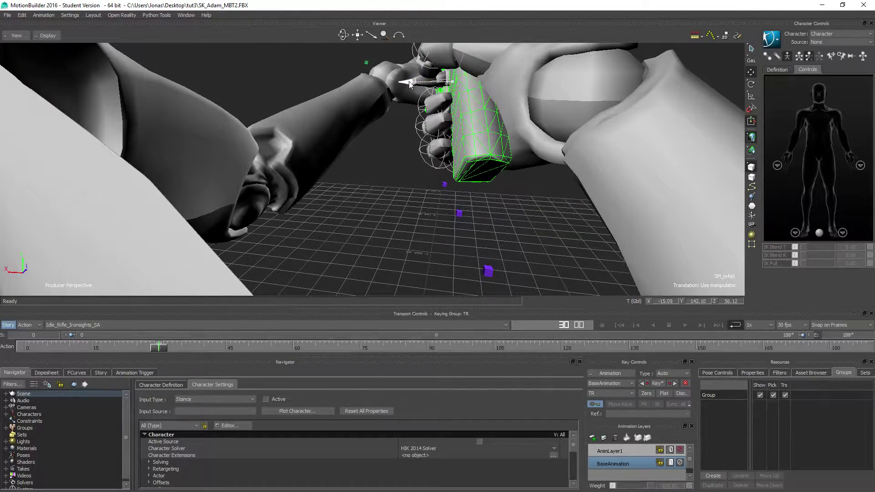
pyautogui.moveTo(405, 108)
pyautogui.mouseDown()
pyautogui.moveTo(384, 132)
pyautogui.moveTo(469, 92)
pyautogui.moveTo(479, 101)
pyautogui.moveTo(480, 131)
pyautogui.moveTo(412, 117)
pyautogui.mouseUp()
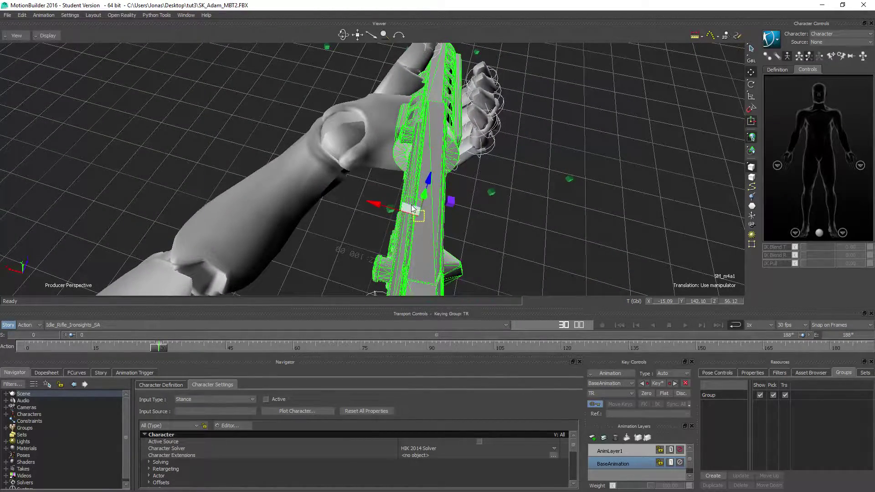
pyautogui.press('e')
pyautogui.press('w')
pyautogui.press('e')
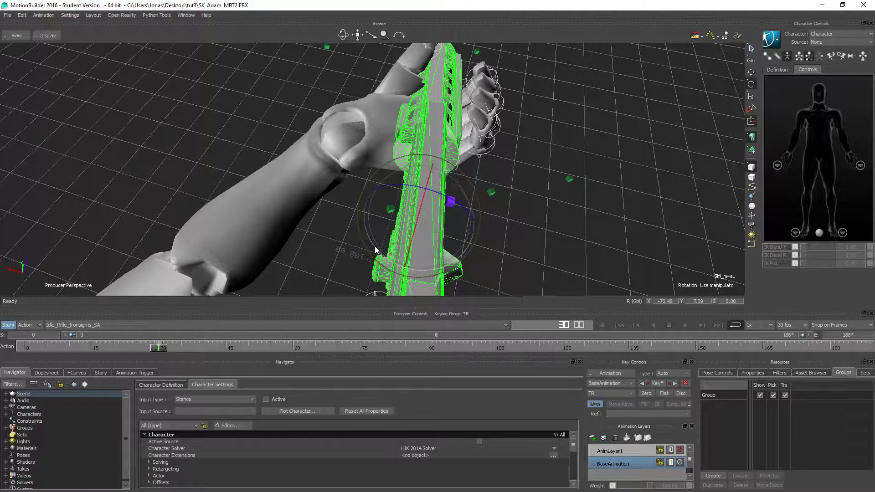
pyautogui.moveTo(376, 251); pyautogui.dragTo(373, 251)
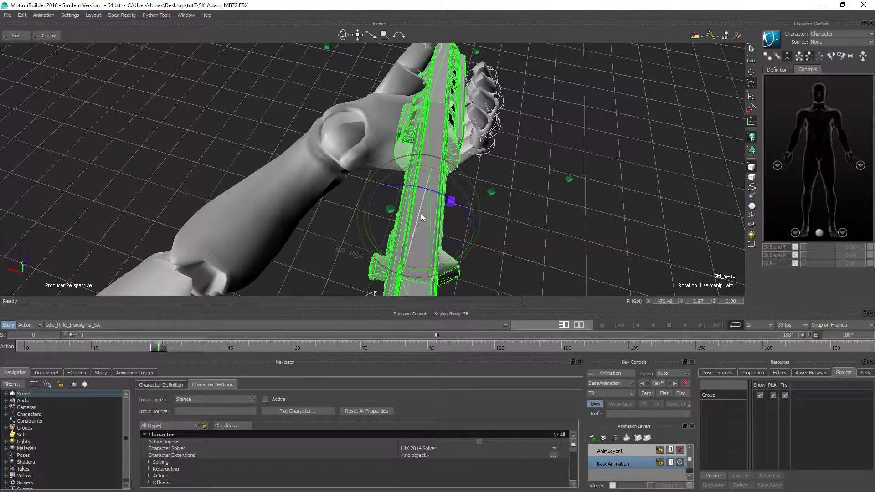
# Raise the rifle into the hands and nudge it along X, Z and depth
pyautogui.moveTo(419, 214)
pyautogui.mouseDown()
pyautogui.moveTo(347, 225)
pyautogui.moveTo(486, 208)
pyautogui.mouseUp()
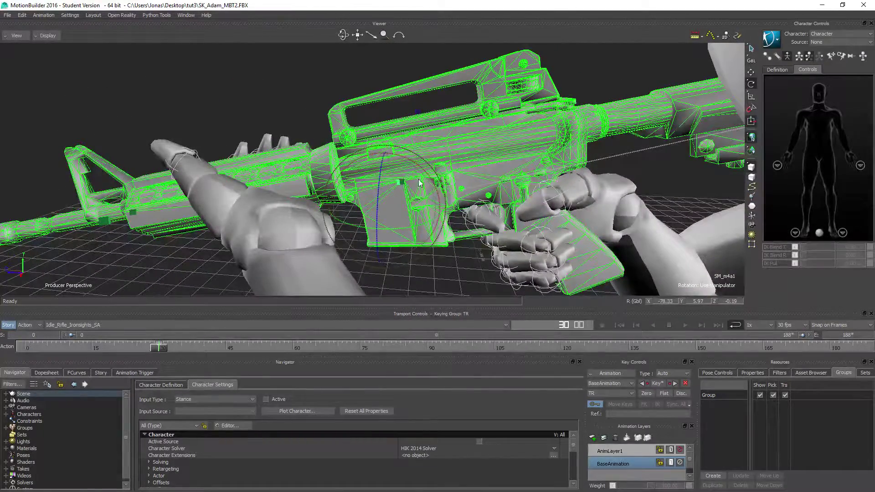
pyautogui.press('t')
pyautogui.moveTo(386, 165); pyautogui.dragTo(385, 158)
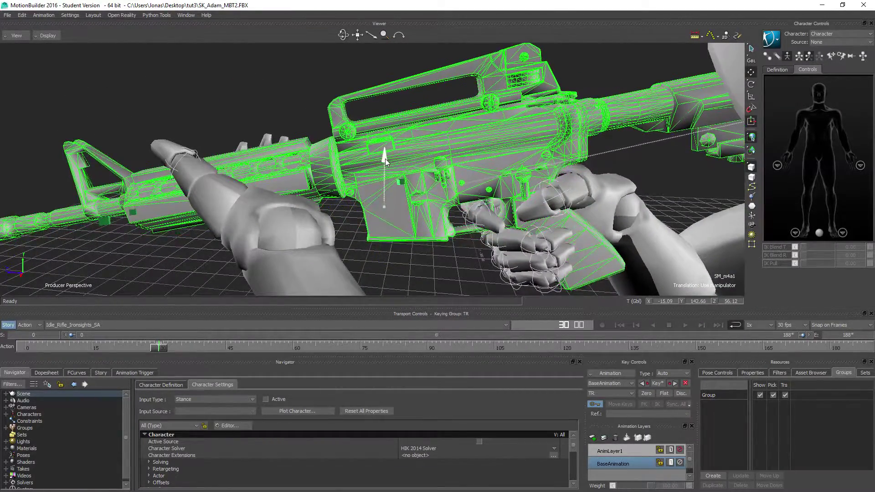
pyautogui.moveTo(386, 201); pyautogui.dragTo(348, 201)
pyautogui.moveTo(221, 204)
pyautogui.keyDown('ctrl'); pyautogui.keyDown('shift'); pyautogui.mouseDown()
pyautogui.moveTo(42, 210)
pyautogui.moveTo(82, 183)
pyautogui.moveTo(167, 181)
pyautogui.moveTo(192, 154)
pyautogui.moveTo(324, 144)
pyautogui.mouseUp(); pyautogui.keyUp('shift'); pyautogui.keyUp('ctrl')
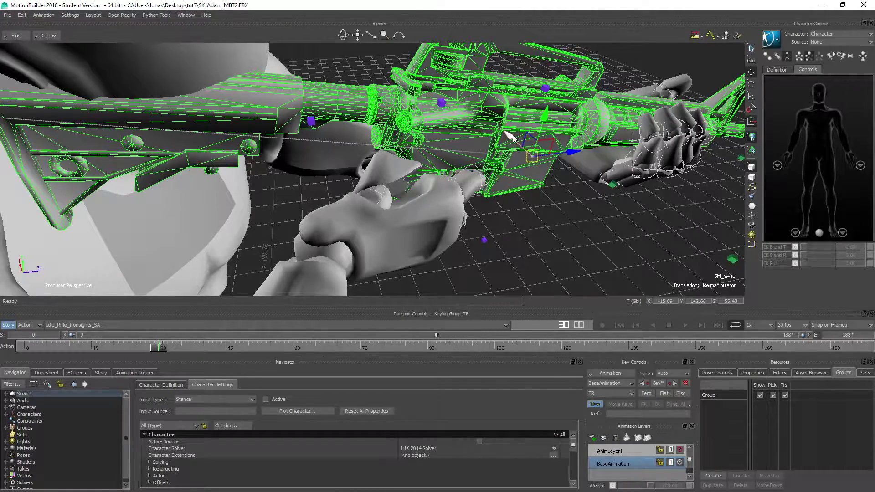
pyautogui.moveTo(509, 134); pyautogui.dragTo(512, 136)
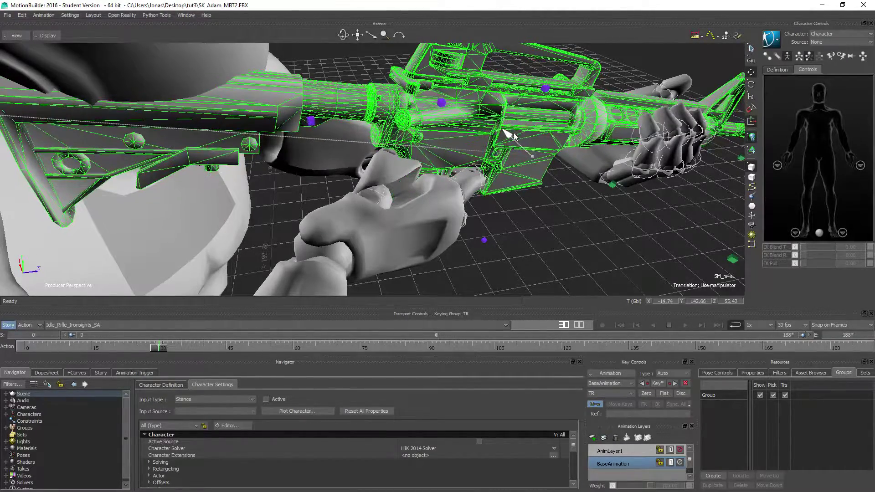
pyautogui.moveTo(510, 133); pyautogui.dragTo(571, 149)
pyautogui.moveTo(462, 150)
pyautogui.keyDown('ctrl'); pyautogui.keyDown('shift'); pyautogui.mouseDown()
pyautogui.moveTo(614, 119)
pyautogui.moveTo(410, 156)
pyautogui.mouseUp(); pyautogui.keyUp('shift'); pyautogui.keyUp('ctrl')
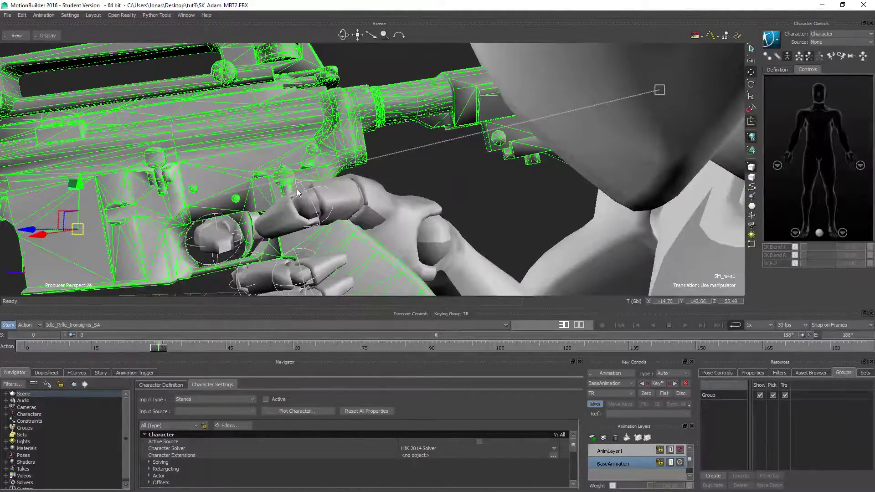
pyautogui.scroll(-2, 298, 197)
pyautogui.scroll(-2, 281, 212)
pyautogui.scroll(-1, 280, 215)
pyautogui.scroll(-2, 301, 222)
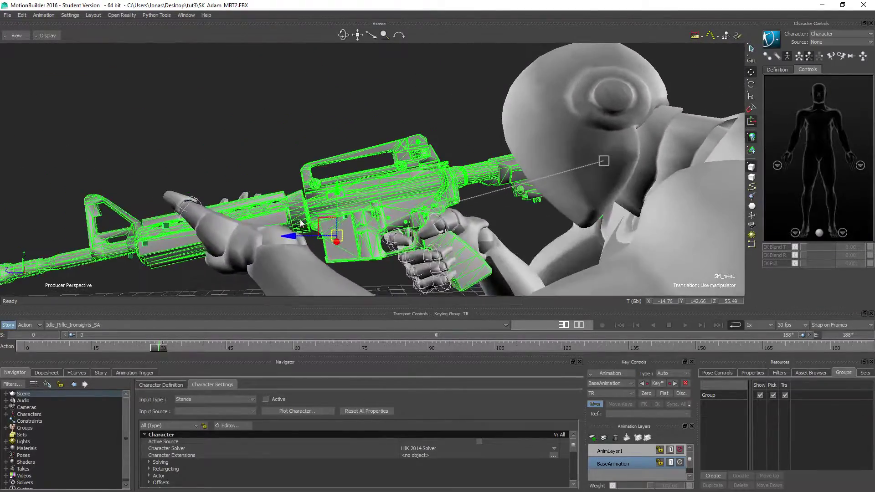
pyautogui.scroll(-3, 301, 223)
pyautogui.moveTo(349, 232)
pyautogui.keyDown('ctrl'); pyautogui.keyDown('shift'); pyautogui.mouseDown()
pyautogui.moveTo(367, 216)
pyautogui.moveTo(370, 225)
pyautogui.mouseUp(); pyautogui.keyUp('shift'); pyautogui.keyUp('ctrl')
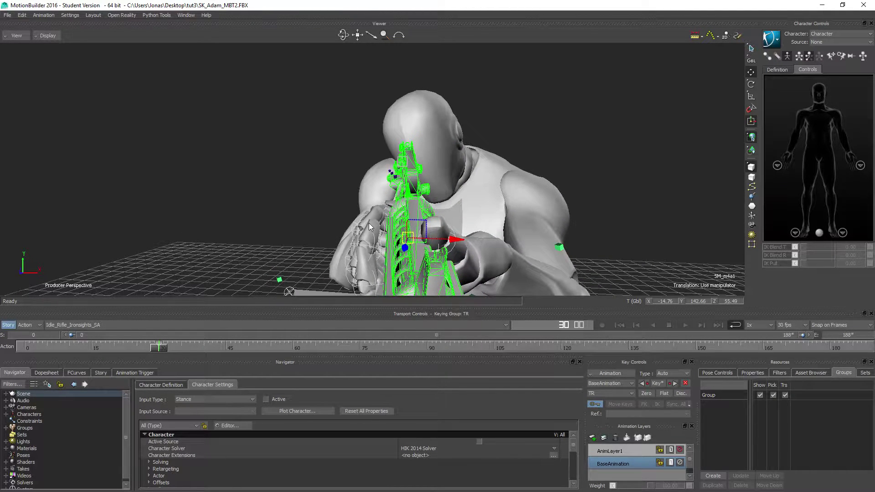
# Reselect SM_m4a1 and turn it slightly about its vertical axis
pyautogui.press('r')
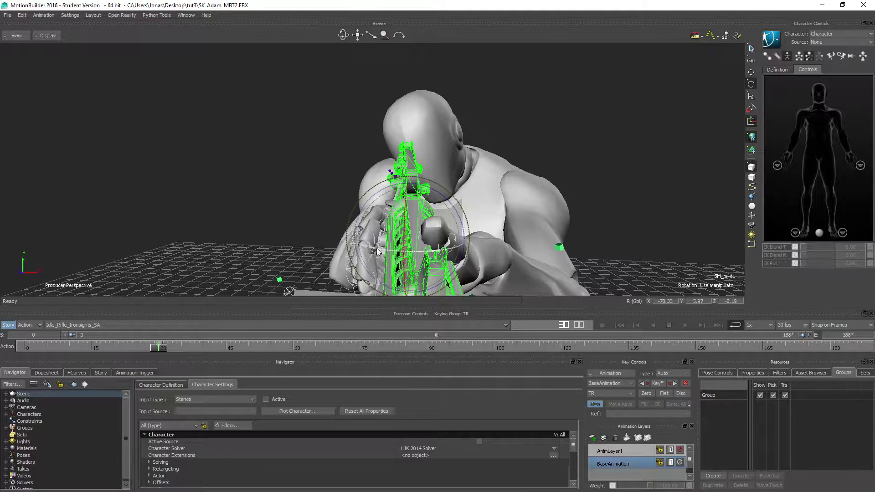
pyautogui.click(377, 251)
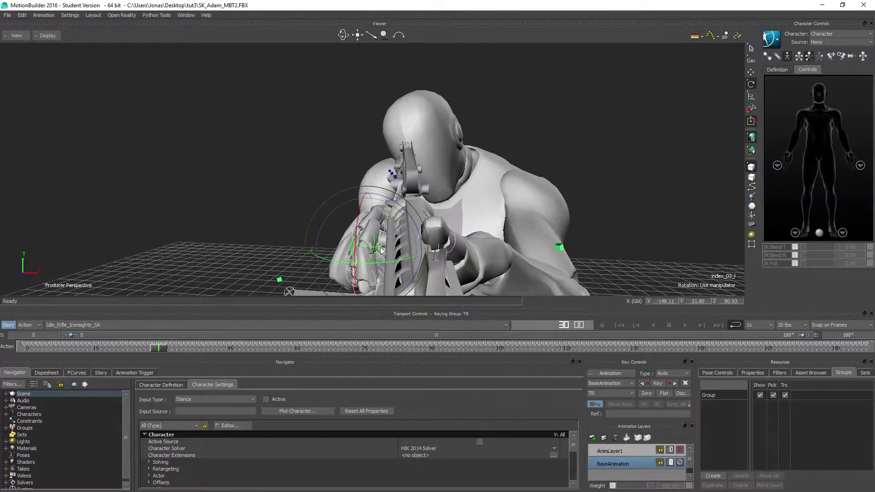
pyautogui.click(428, 272)
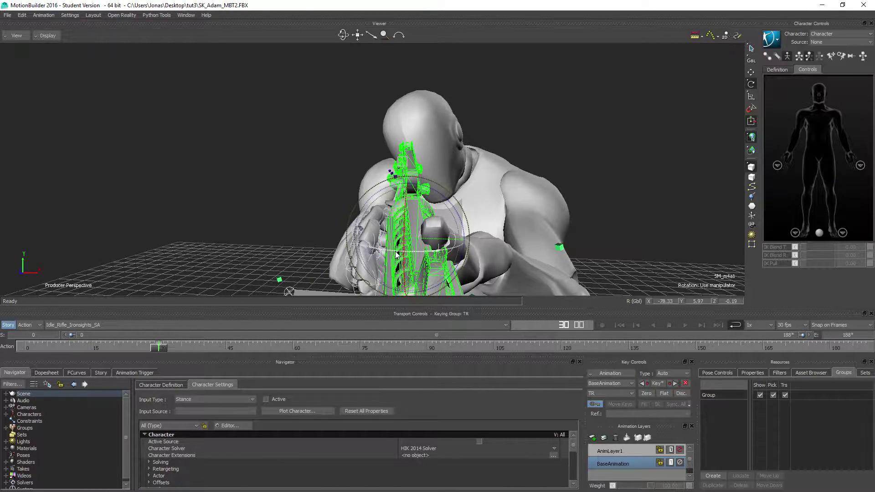
pyautogui.moveTo(395, 255); pyautogui.dragTo(395, 255)
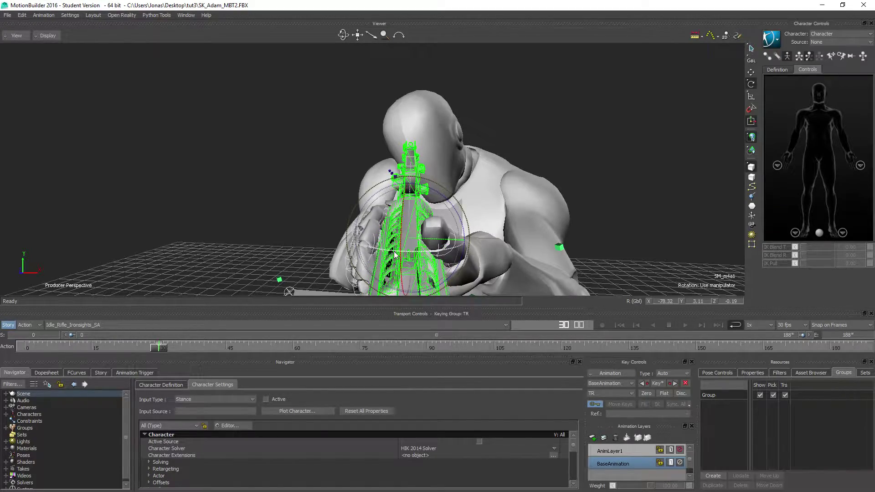
pyautogui.moveTo(282, 209)
pyautogui.mouseDown(button='middle')
pyautogui.moveTo(252, 232)
pyautogui.moveTo(203, 215)
pyautogui.mouseUp(button='middle')
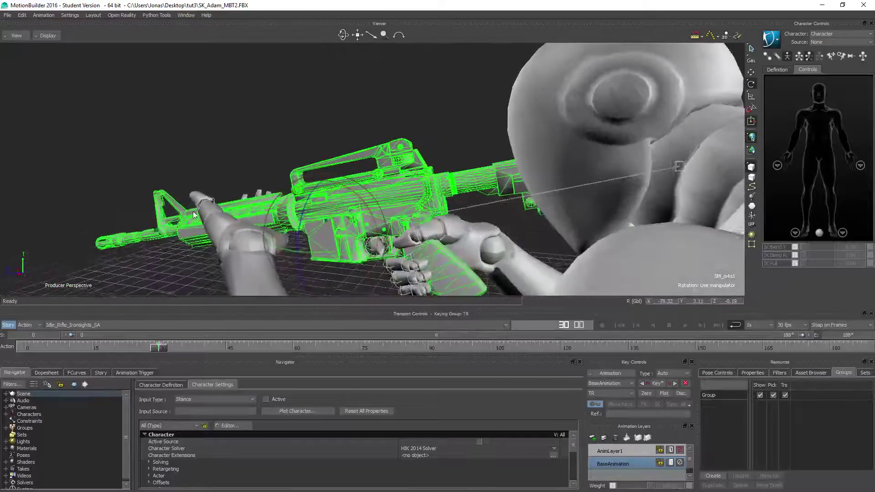
pyautogui.scroll(5, 193, 212)
pyautogui.scroll(-5, 162, 210)
pyautogui.moveTo(380, 223); pyautogui.dragTo(377, 233, button='middle')
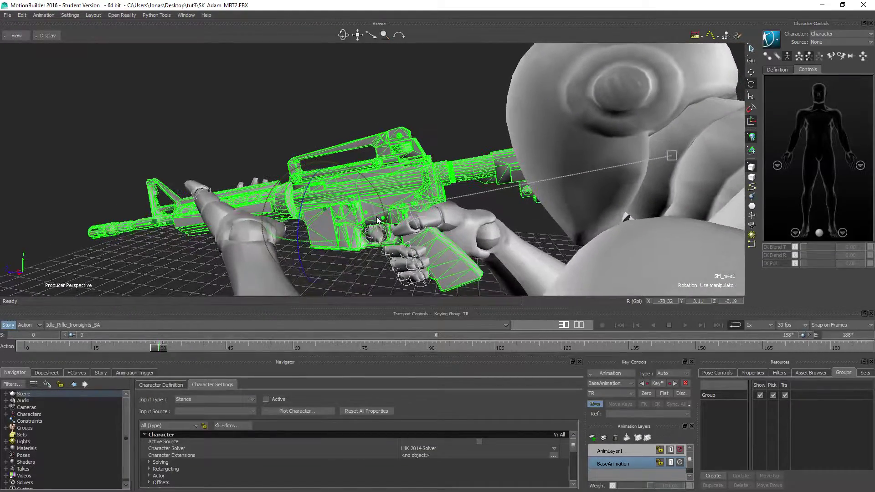
# Shift the rifle along X, rotate it back slightly, and slide it further along X
pyautogui.press('t')
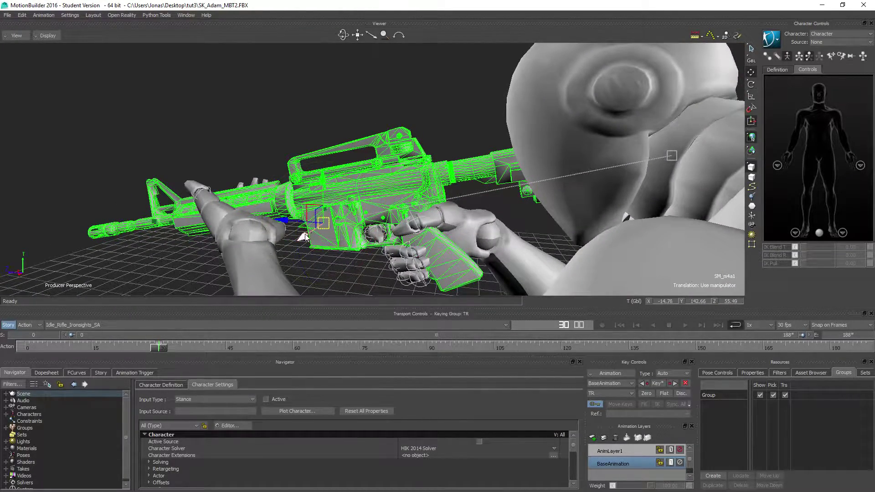
pyautogui.moveTo(306, 237); pyautogui.dragTo(310, 233)
pyautogui.moveTo(309, 233)
pyautogui.mouseDown(button='middle')
pyautogui.moveTo(273, 247)
pyautogui.moveTo(244, 273)
pyautogui.moveTo(226, 261)
pyautogui.moveTo(205, 274)
pyautogui.mouseUp(button='middle')
pyautogui.press('e')
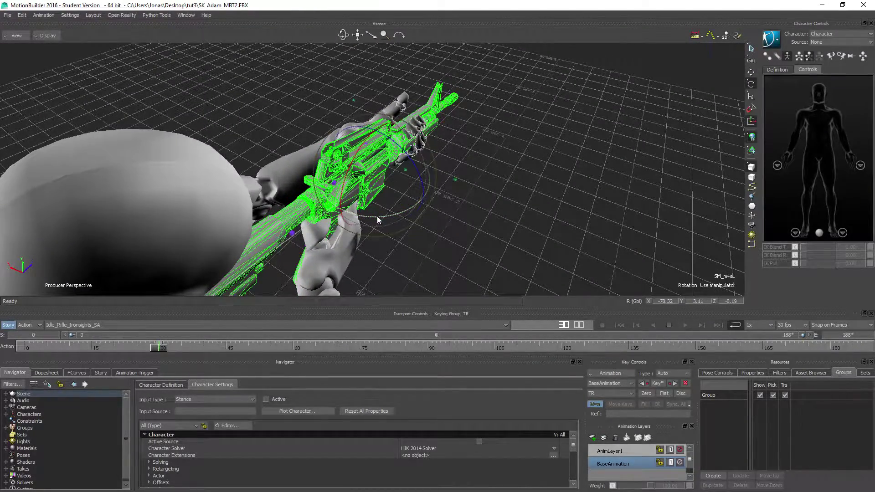
pyautogui.moveTo(377, 216); pyautogui.dragTo(379, 215)
pyautogui.press('w')
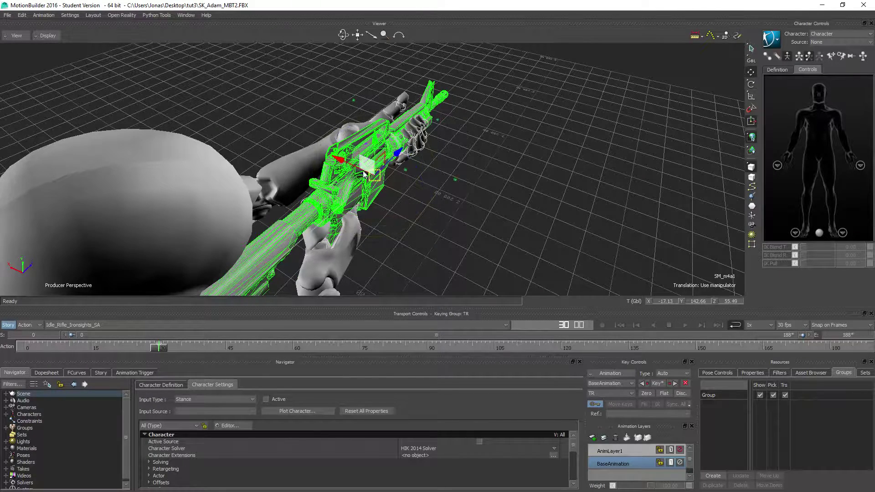
pyautogui.moveTo(367, 171); pyautogui.dragTo(249, 158)
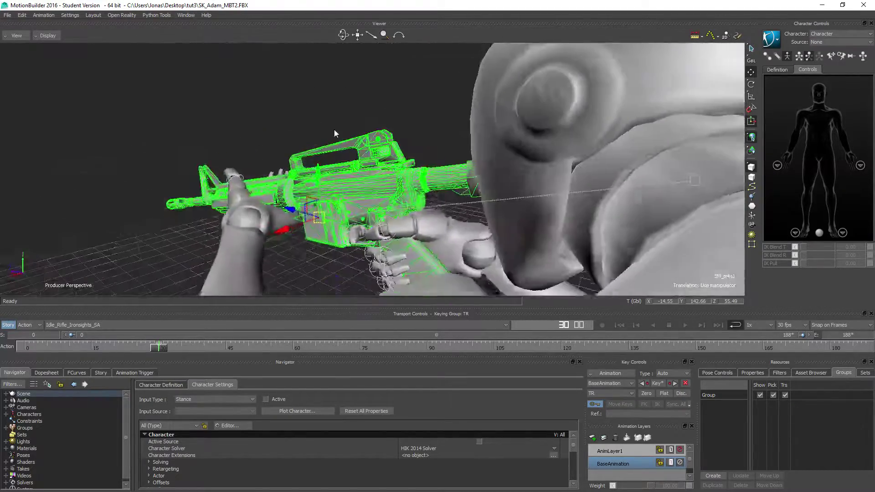
pyautogui.moveTo(335, 130)
pyautogui.keyDown('ctrl'); pyautogui.keyDown('shift'); pyautogui.mouseDown()
pyautogui.moveTo(352, 114)
pyautogui.moveTo(331, 195)
pyautogui.moveTo(342, 229)
pyautogui.moveTo(341, 174)
pyautogui.moveTo(372, 195)
pyautogui.moveTo(368, 206)
pyautogui.moveTo(333, 197)
pyautogui.moveTo(294, 206)
pyautogui.moveTo(445, 205)
pyautogui.mouseUp(); pyautogui.keyUp('shift'); pyautogui.keyUp('ctrl')
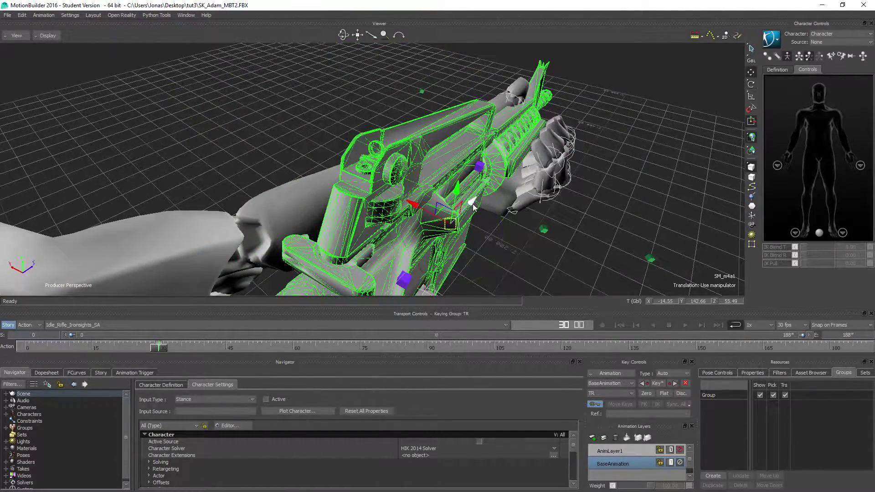
# Shift the rifle along X and raise it slightly within the hands
pyautogui.moveTo(412, 204)
pyautogui.mouseDown()
pyautogui.moveTo(437, 180)
pyautogui.moveTo(522, 200)
pyautogui.moveTo(730, 201)
pyautogui.moveTo(733, 216)
pyautogui.mouseUp()
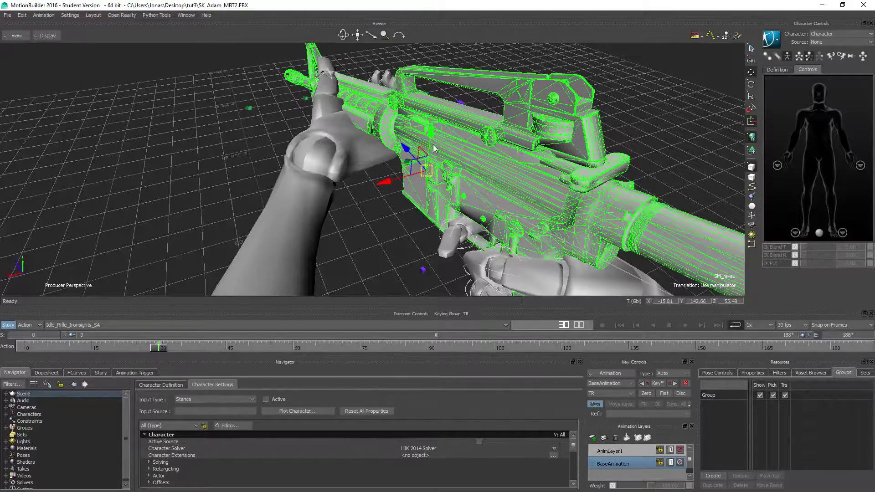
pyautogui.moveTo(414, 159)
pyautogui.mouseDown()
pyautogui.moveTo(404, 171)
pyautogui.moveTo(413, 194)
pyautogui.moveTo(496, 200)
pyautogui.moveTo(423, 211)
pyautogui.moveTo(473, 217)
pyautogui.moveTo(427, 201)
pyautogui.moveTo(248, 208)
pyautogui.moveTo(228, 213)
pyautogui.moveTo(174, 270)
pyautogui.mouseUp()
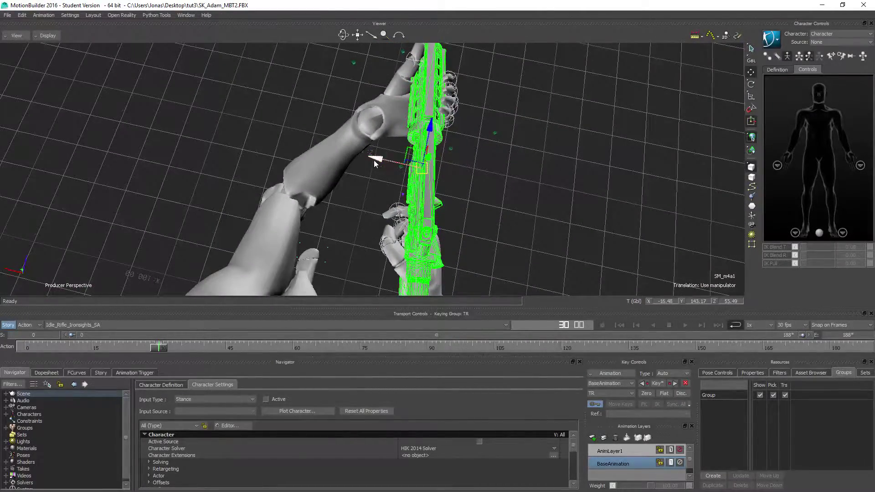
pyautogui.moveTo(375, 159)
pyautogui.mouseDown()
pyautogui.moveTo(332, 174)
pyautogui.moveTo(346, 148)
pyautogui.moveTo(367, 148)
pyautogui.moveTo(200, 199)
pyautogui.moveTo(257, 178)
pyautogui.mouseUp()
pyautogui.keyDown('ctrl'); pyautogui.moveTo(431, 211); pyautogui.dragTo(413, 239); pyautogui.keyUp('ctrl')
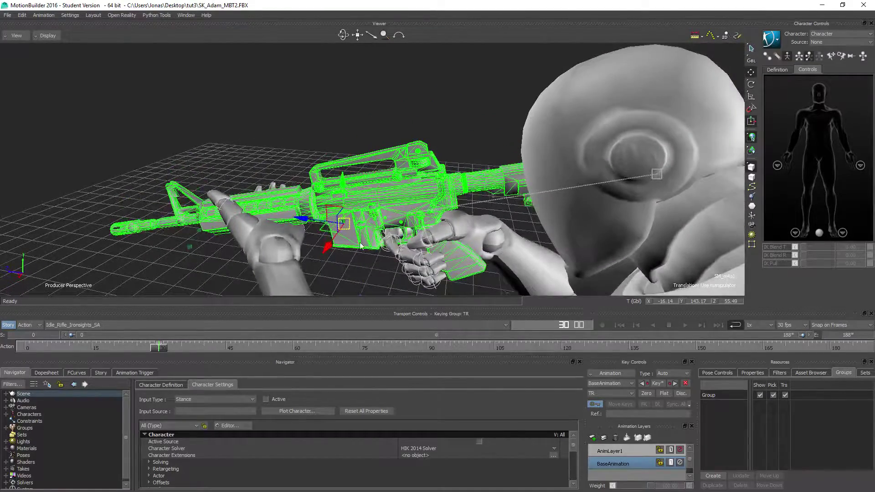
pyautogui.moveTo(235, 253)
pyautogui.keyDown('ctrl'); pyautogui.keyDown('shift'); pyautogui.mouseDown()
pyautogui.moveTo(452, 240)
pyautogui.moveTo(468, 280)
pyautogui.moveTo(451, 307)
pyautogui.moveTo(452, 280)
pyautogui.moveTo(374, 277)
pyautogui.moveTo(298, 243)
pyautogui.moveTo(323, 256)
pyautogui.moveTo(187, 299)
pyautogui.moveTo(159, 254)
pyautogui.moveTo(143, 251)
pyautogui.moveTo(116, 279)
pyautogui.moveTo(143, 220)
pyautogui.moveTo(266, 221)
pyautogui.mouseUp(); pyautogui.keyUp('shift'); pyautogui.keyUp('ctrl')
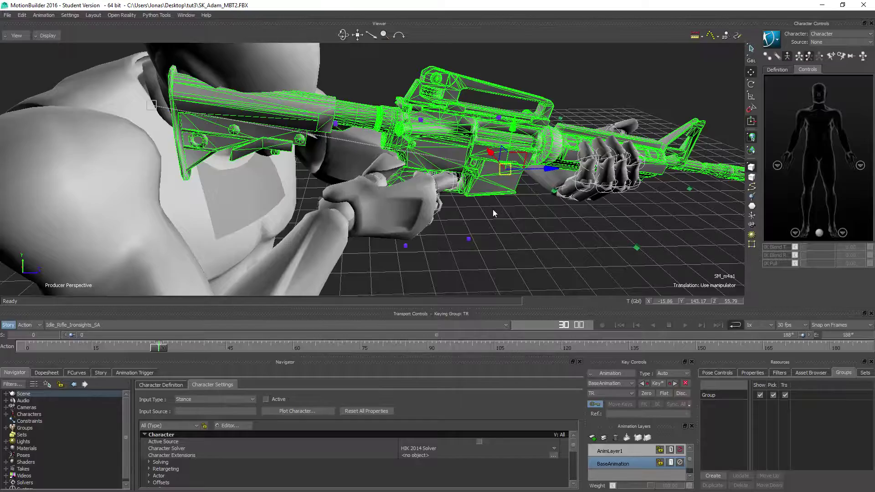
pyautogui.scroll(-5, 493, 209)
pyautogui.scroll(2, 455, 217)
pyautogui.scroll(2, 466, 233)
pyautogui.keyDown('ctrl'); pyautogui.keyDown('shift'); pyautogui.moveTo(462, 205); pyautogui.dragTo(488, 240); pyautogui.keyUp('shift'); pyautogui.keyUp('ctrl')
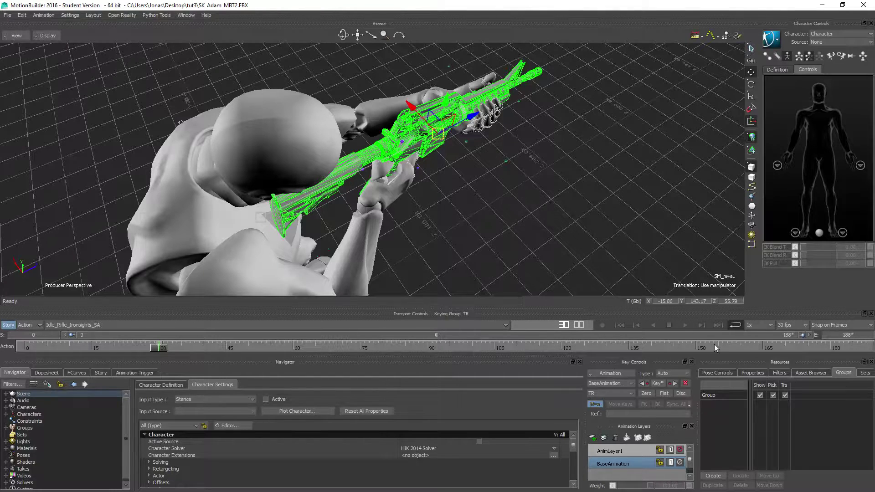
pyautogui.click(687, 326)
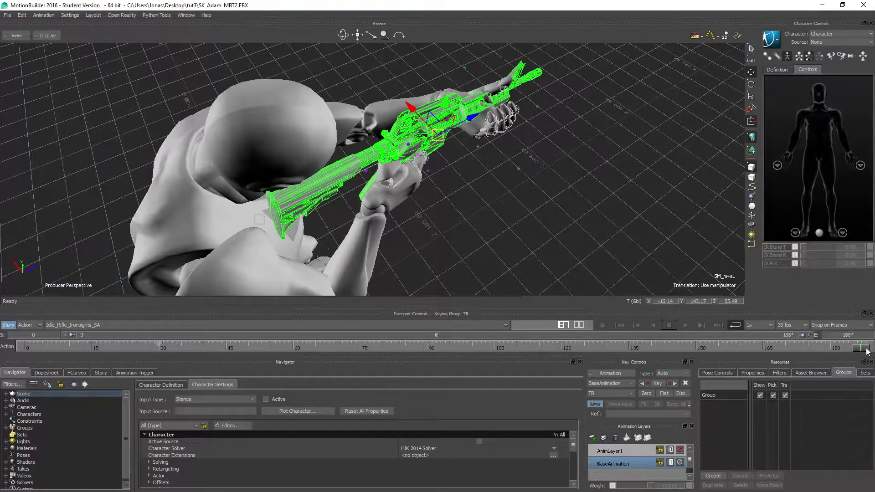
pyautogui.moveTo(868, 351)
pyautogui.mouseDown()
pyautogui.moveTo(13, 355)
pyautogui.moveTo(159, 350)
pyautogui.mouseUp()
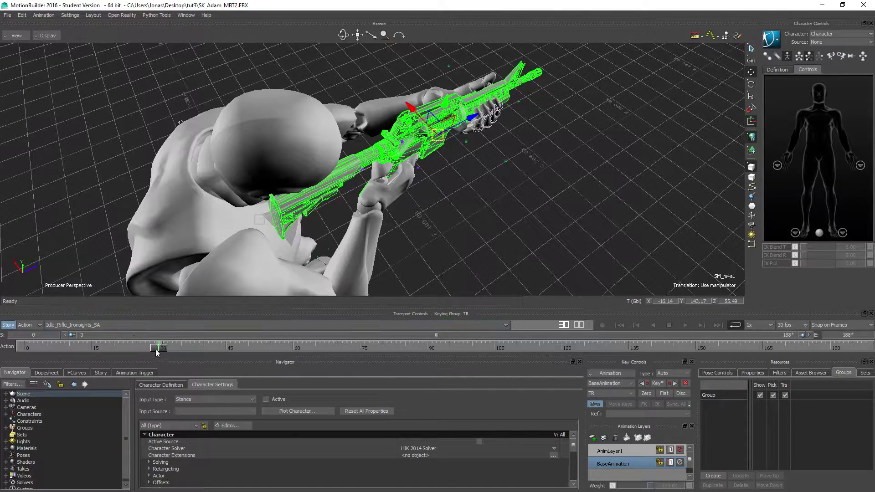
pyautogui.moveTo(154, 350)
pyautogui.mouseDown()
pyautogui.moveTo(25, 348)
pyautogui.moveTo(157, 354)
pyautogui.mouseUp()
pyautogui.moveTo(297, 218)
pyautogui.keyDown('alt'); pyautogui.mouseDown()
pyautogui.moveTo(312, 177)
pyautogui.moveTo(269, 172)
pyautogui.mouseUp(); pyautogui.keyUp('alt')
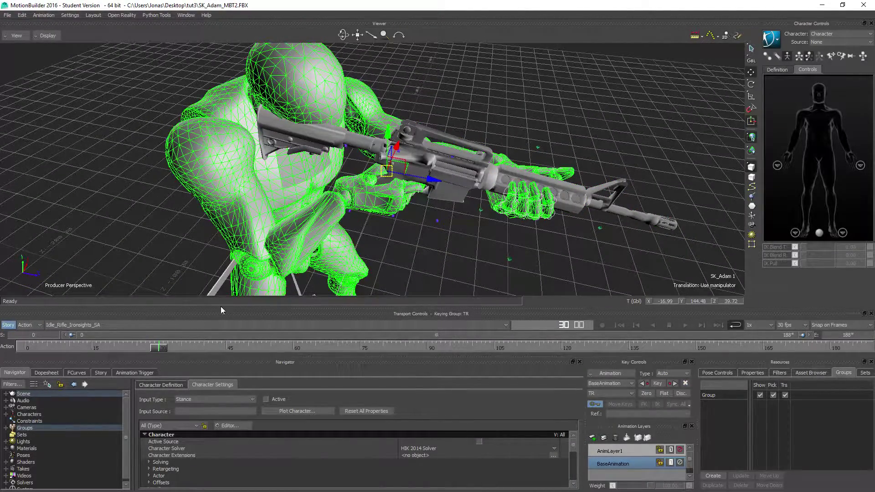
# Select the rifle and add a Parent/Child constraint from the Asset Browser's Constraints templates
pyautogui.click(429, 270)
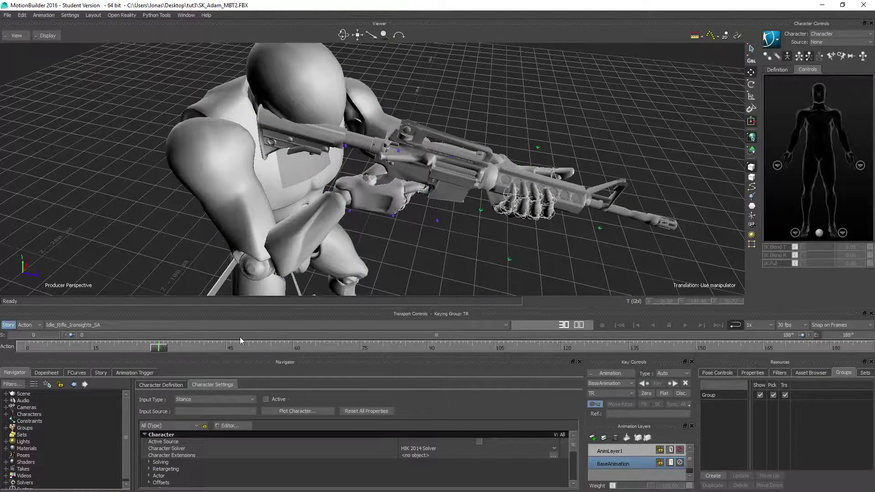
pyautogui.click(451, 171)
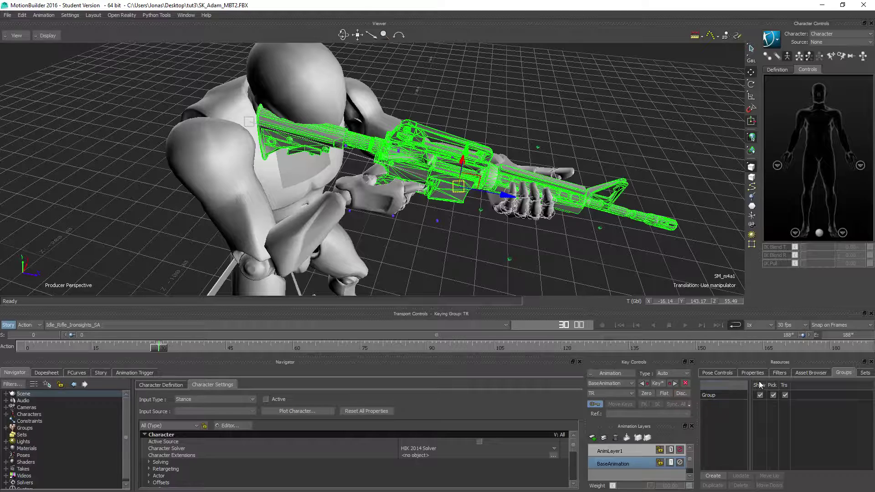
pyautogui.click(811, 374)
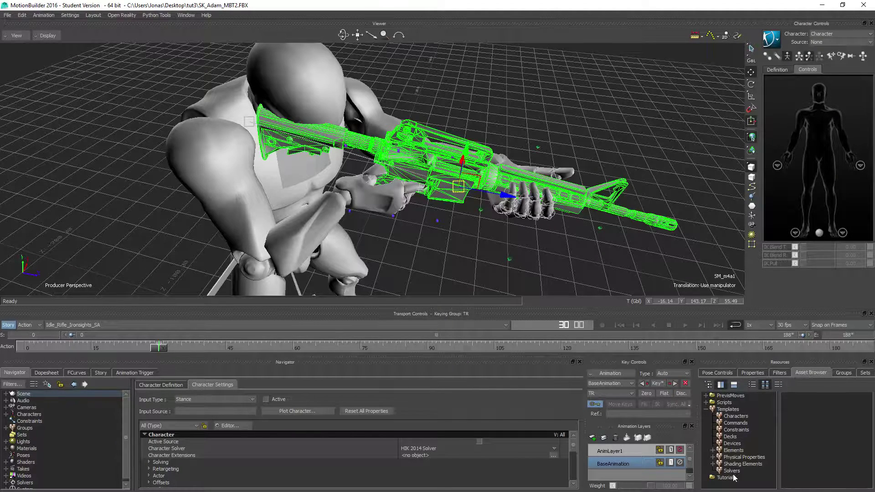
pyautogui.click(736, 429)
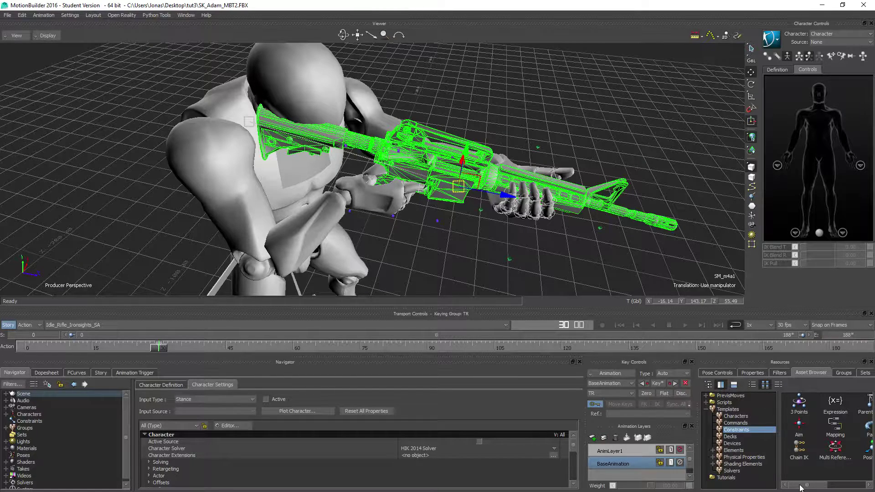
pyautogui.moveTo(802, 486); pyautogui.dragTo(811, 486)
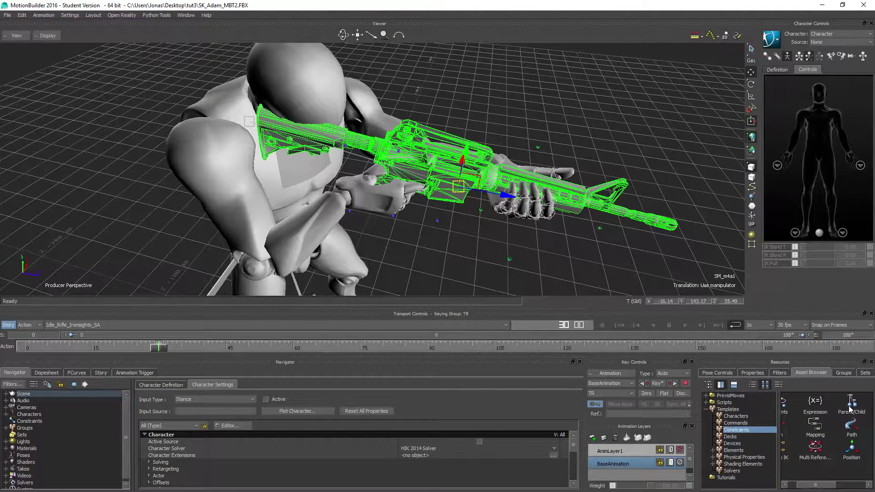
pyautogui.moveTo(850, 409); pyautogui.dragTo(576, 93)
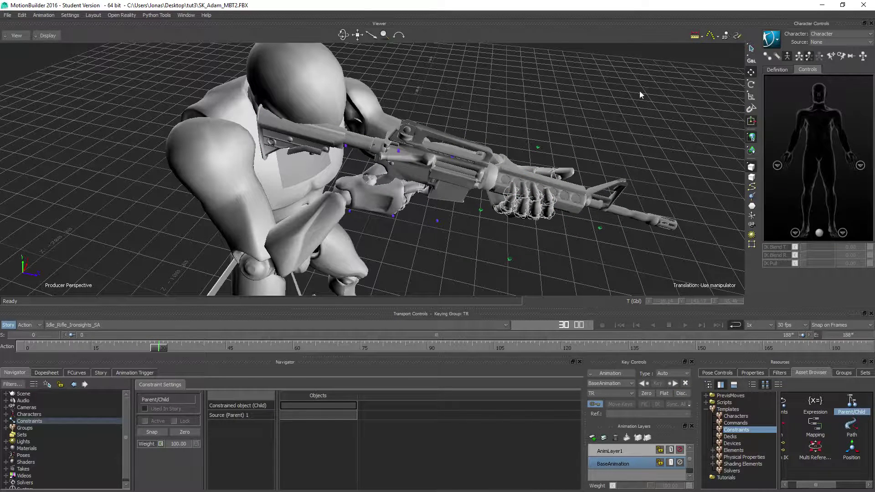
pyautogui.click(7, 422)
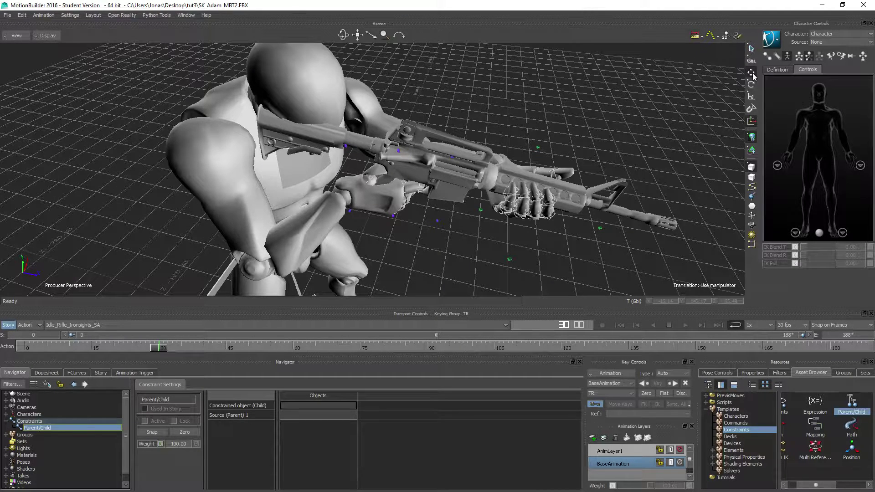
# Assign SM_m4a1 as the constraint's Constrained object (Child)
pyautogui.click(340, 144)
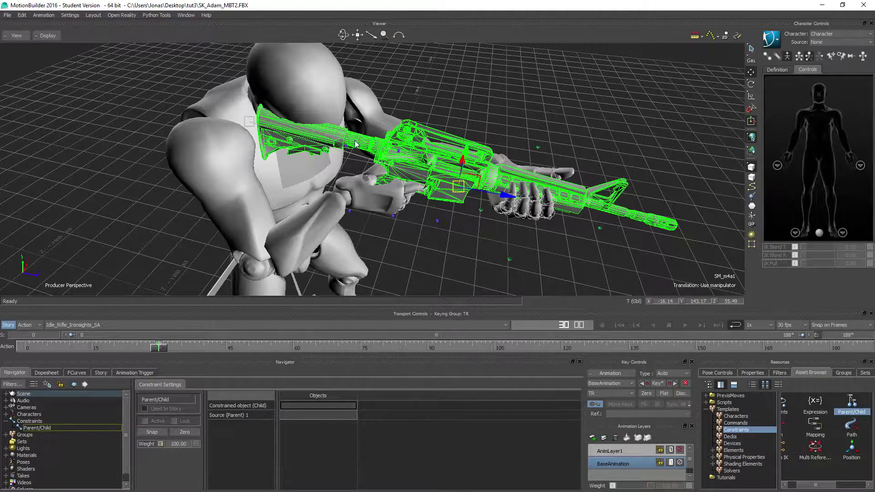
pyautogui.keyDown('shift'); pyautogui.click(366, 215); pyautogui.keyUp('shift')
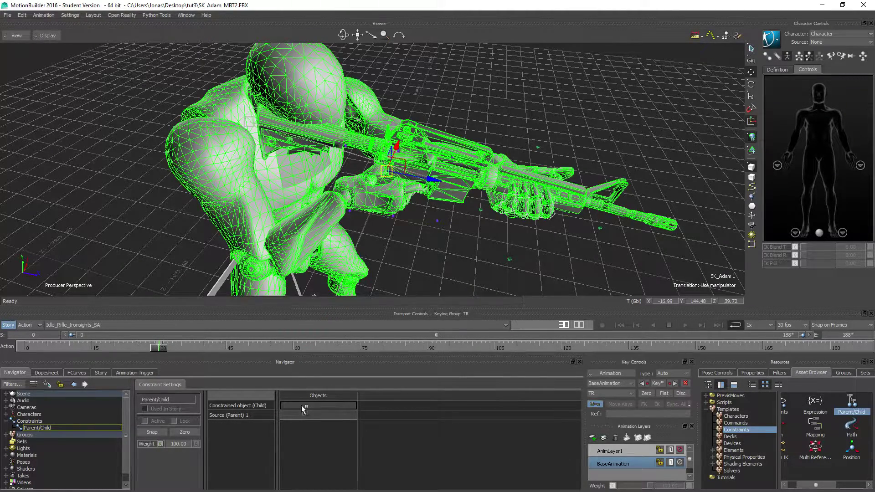
pyautogui.keyDown('alt'); pyautogui.moveTo(300, 404); pyautogui.dragTo(300, 404); pyautogui.keyUp('alt')
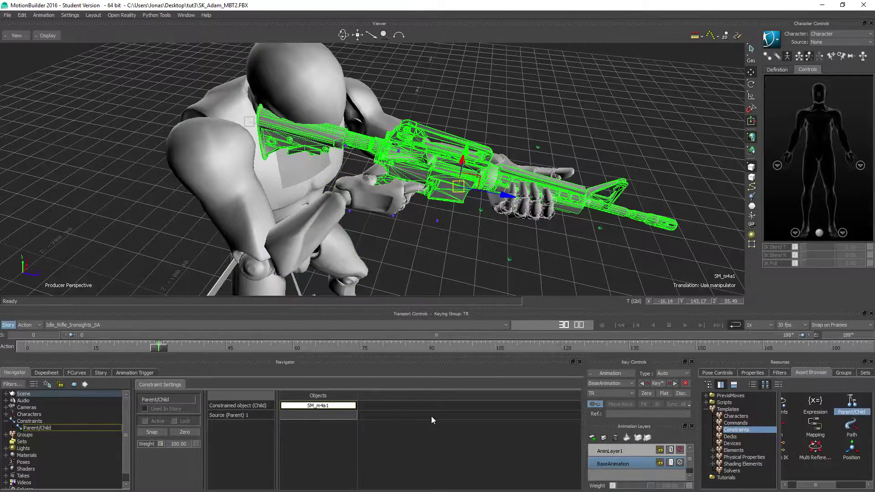
# Assign the hand_r bone from the SK_Adam hierarchy as the Source (Parent)
pyautogui.click(7, 396)
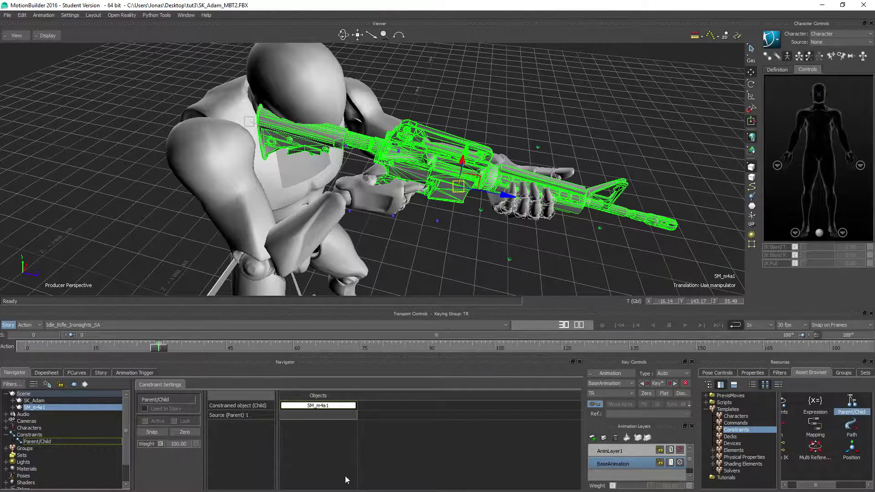
pyautogui.click(780, 71)
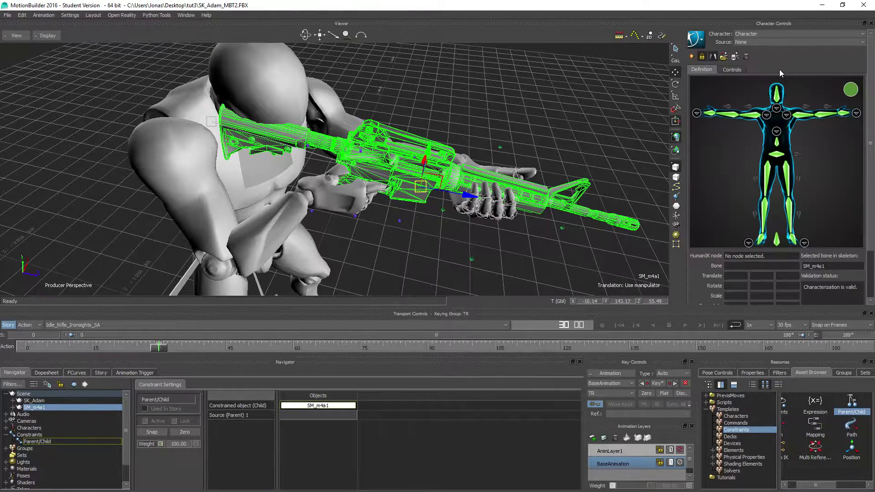
pyautogui.click(712, 113)
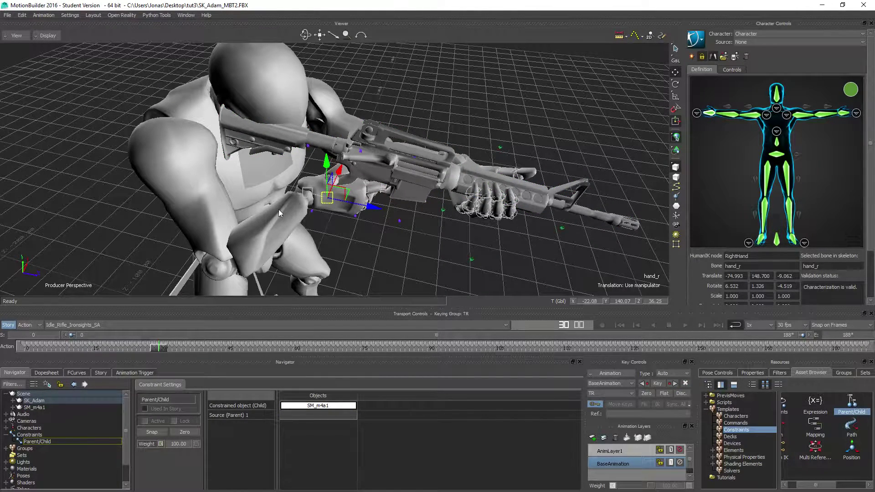
pyautogui.click(12, 402)
pyautogui.click(19, 409)
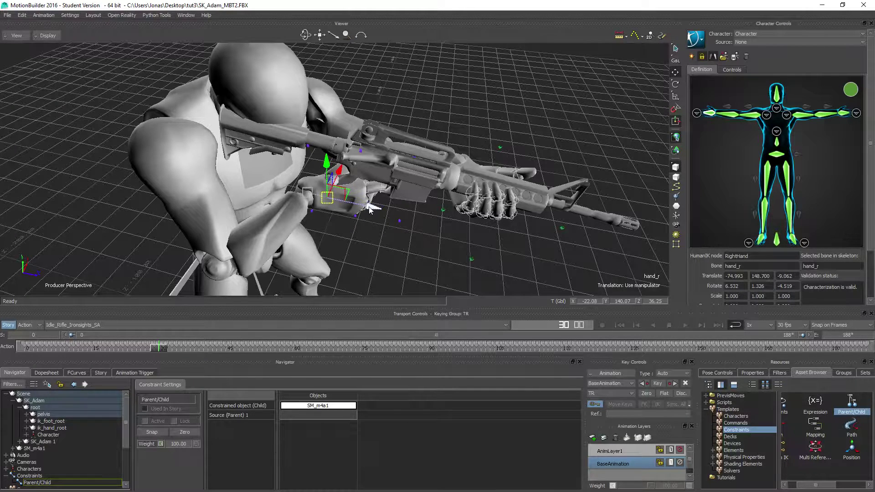
pyautogui.keyDown('alt'); pyautogui.moveTo(337, 196); pyautogui.dragTo(308, 414); pyautogui.keyUp('alt')
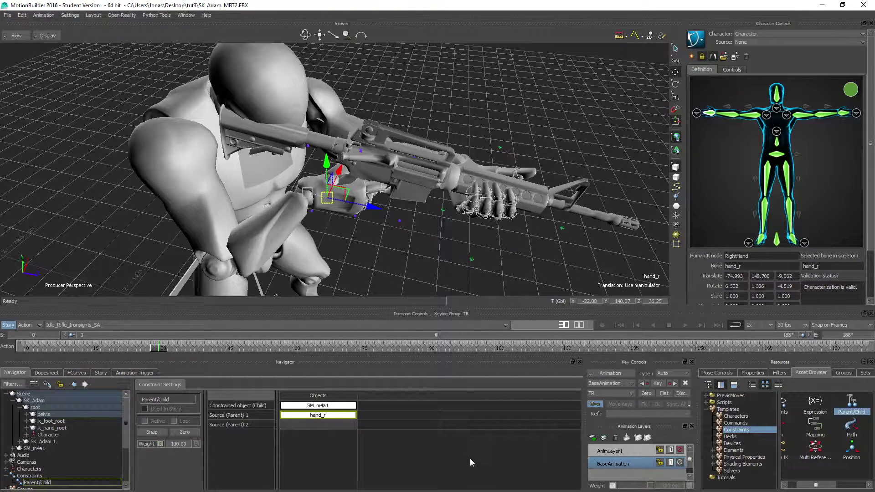
# Activate the constraint with Snap and stop the Idle_Rifle_Ironsights_SA playback partway
pyautogui.click(147, 432)
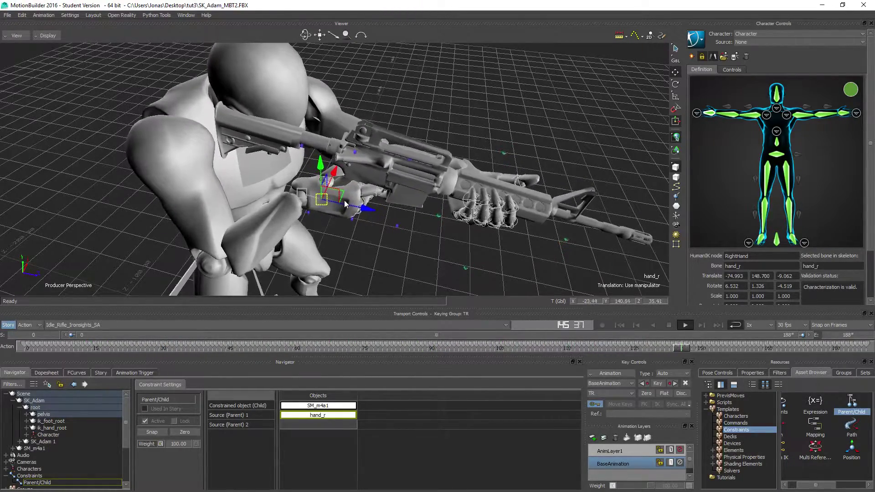
pyautogui.click(670, 325)
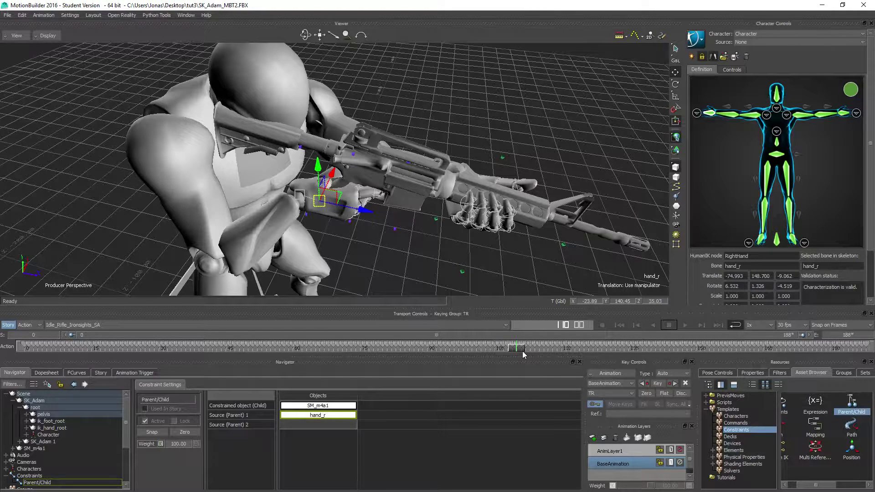
# Save the scene as SK_Adam_Rifle_MBT2.FBX, accepting the default save options
pyautogui.click(8, 15)
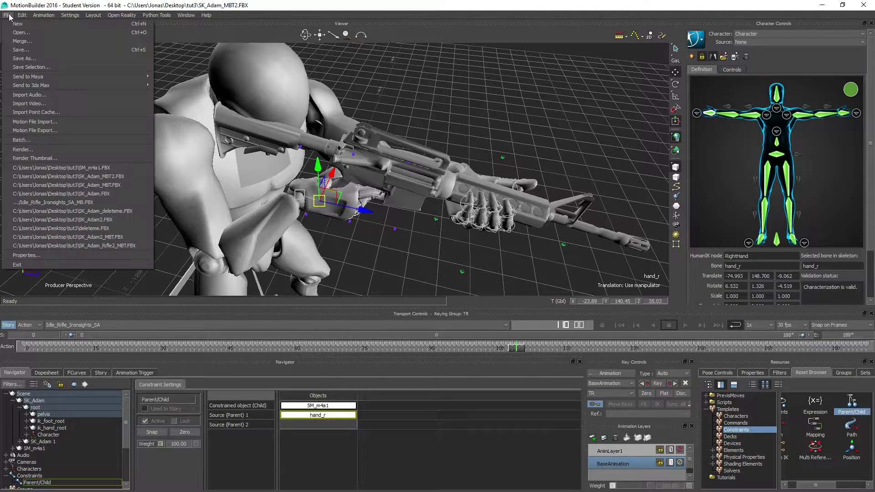
pyautogui.click(28, 60)
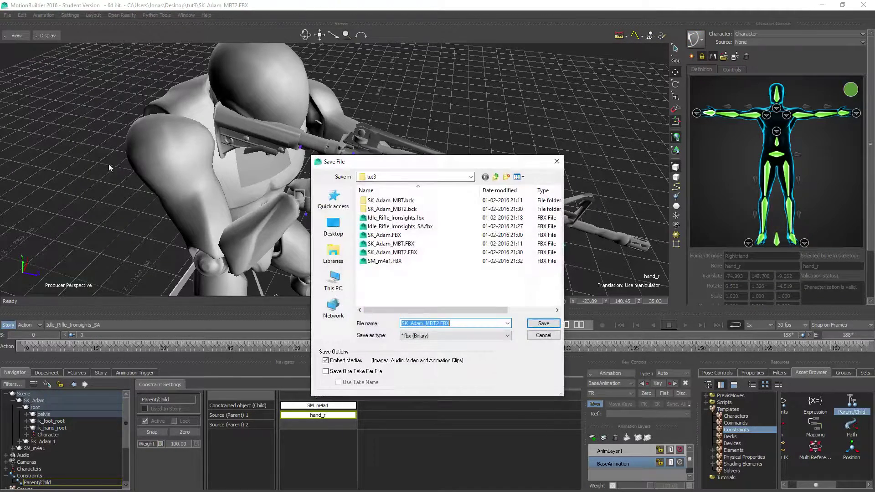
pyautogui.click(391, 254)
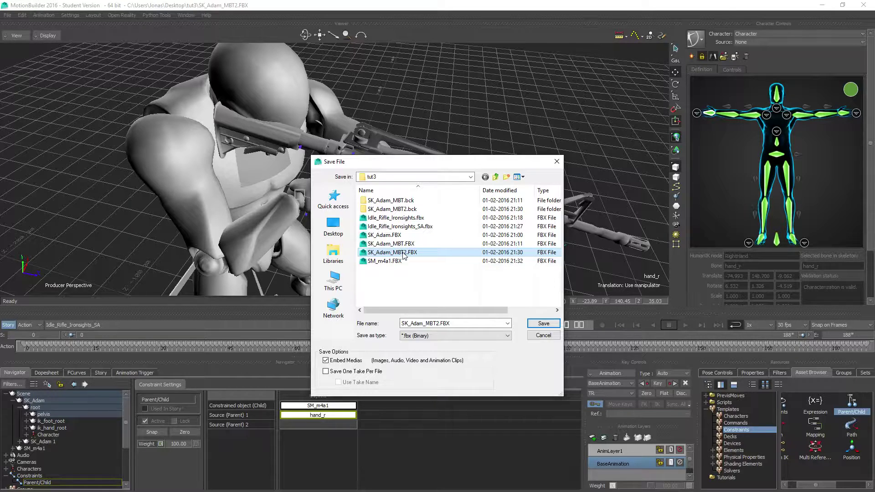
pyautogui.click(443, 324)
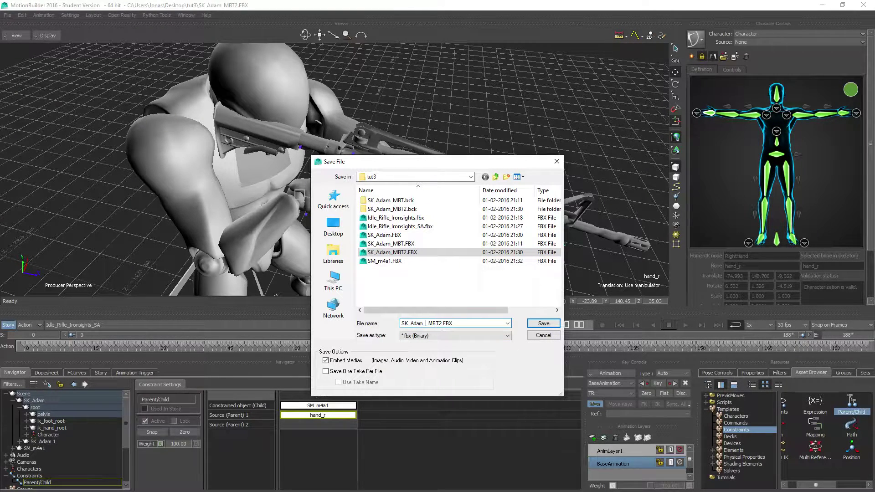
pyautogui.write('_Rifle')
pyautogui.click(543, 323)
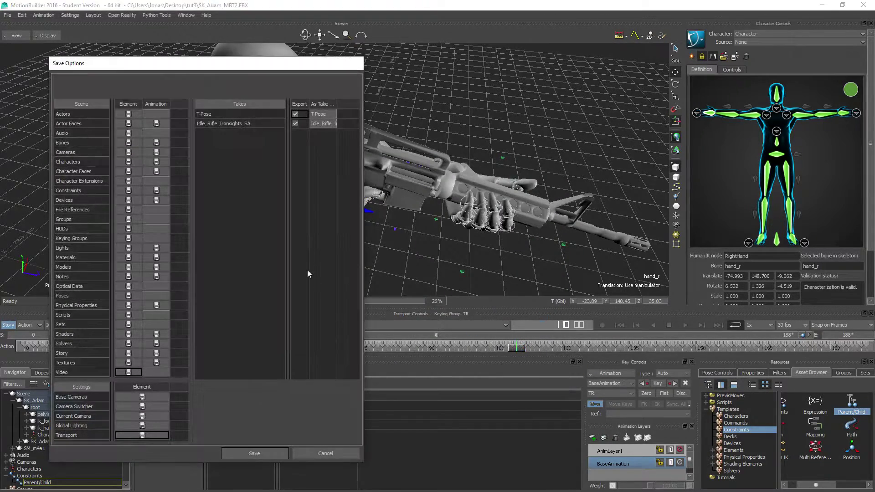
pyautogui.click(235, 453)
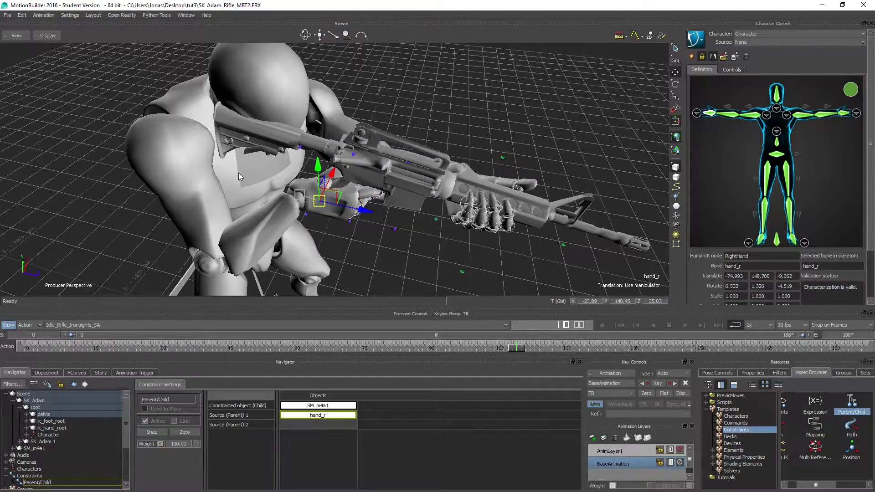
pyautogui.keyDown('ctrl'); pyautogui.keyDown('shift'); pyautogui.moveTo(239, 173); pyautogui.dragTo(286, 171); pyautogui.keyUp('shift'); pyautogui.keyUp('ctrl')
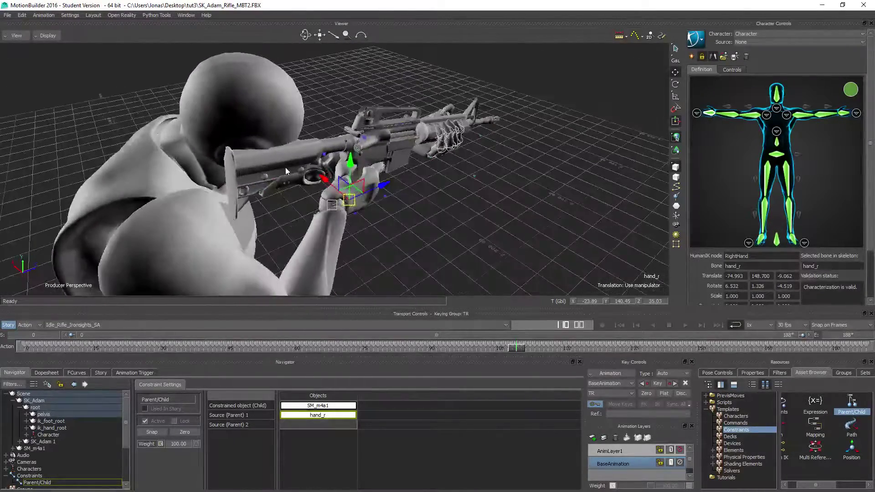
pyautogui.moveTo(106, 143)
pyautogui.keyDown('ctrl'); pyautogui.keyDown('shift'); pyautogui.mouseDown()
pyautogui.moveTo(214, 144)
pyautogui.moveTo(176, 178)
pyautogui.moveTo(228, 166)
pyautogui.moveTo(200, 176)
pyautogui.moveTo(210, 213)
pyautogui.moveTo(206, 192)
pyautogui.moveTo(228, 197)
pyautogui.moveTo(172, 209)
pyautogui.moveTo(354, 206)
pyautogui.moveTo(273, 176)
pyautogui.moveTo(287, 217)
pyautogui.moveTo(254, 186)
pyautogui.moveTo(235, 185)
pyautogui.moveTo(253, 184)
pyautogui.moveTo(242, 177)
pyautogui.moveTo(216, 184)
pyautogui.moveTo(294, 207)
pyautogui.moveTo(141, 182)
pyautogui.moveTo(54, 196)
pyautogui.mouseUp(); pyautogui.keyUp('shift'); pyautogui.keyUp('ctrl')
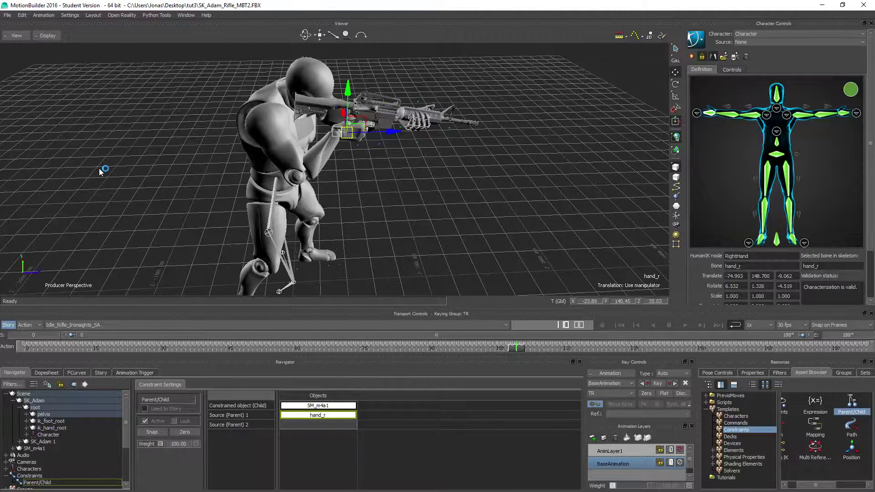